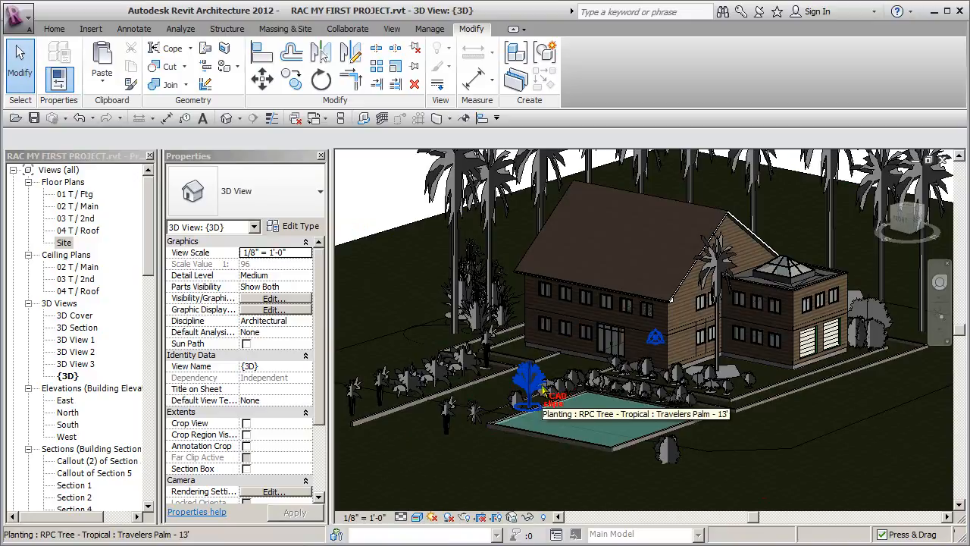
Open the Site floor plan to work on the grounds around the driveway and pool.
scroll(543, 388, down, 1)
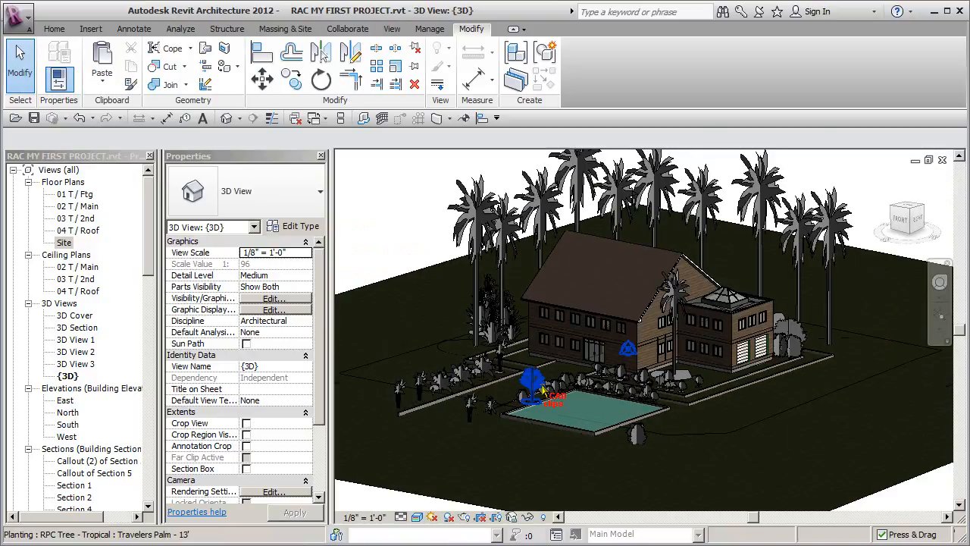
click(61, 244)
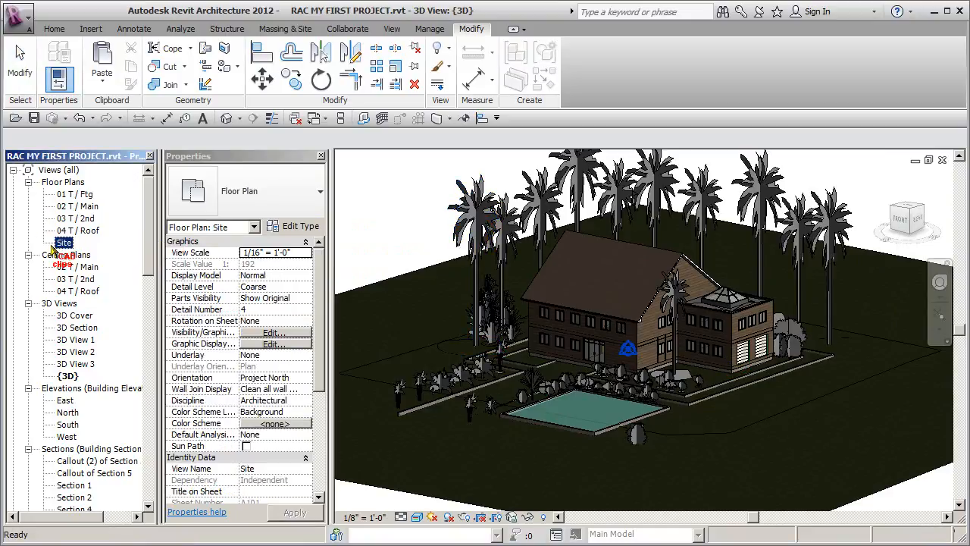
double_click(63, 243)
scroll(631, 377, down, 2)
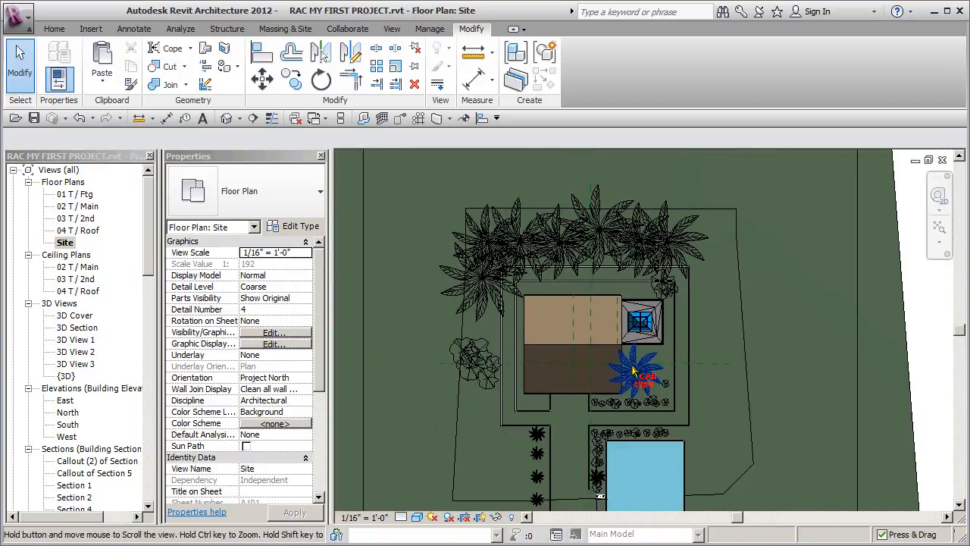
middle_drag(632, 378, 649, 325)
middle_drag(617, 436, 636, 383)
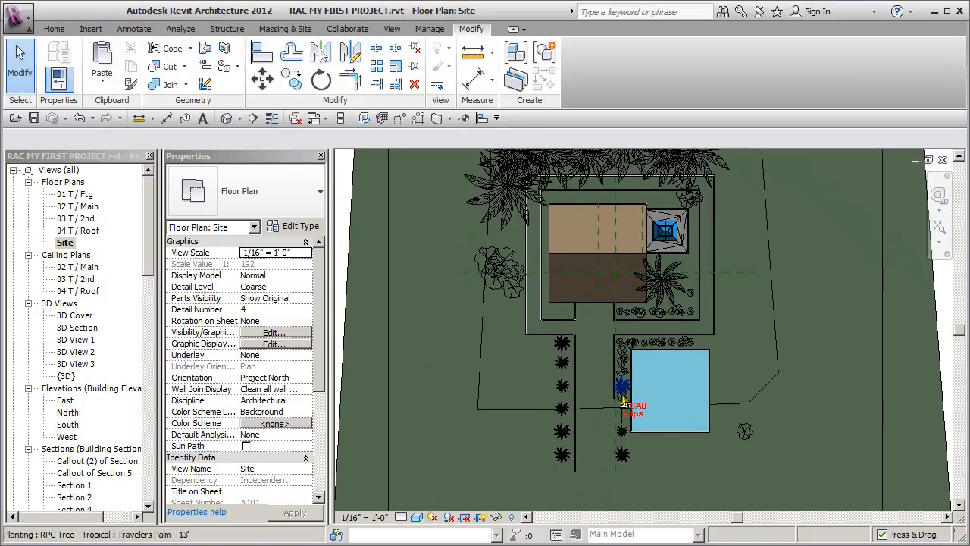
scroll(613, 402, up, 2)
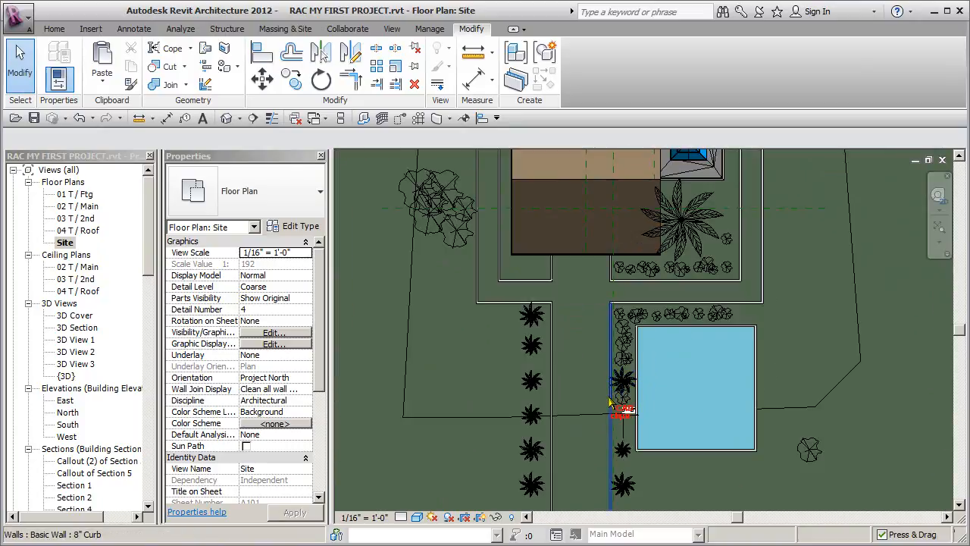
middle_drag(615, 438, 605, 379)
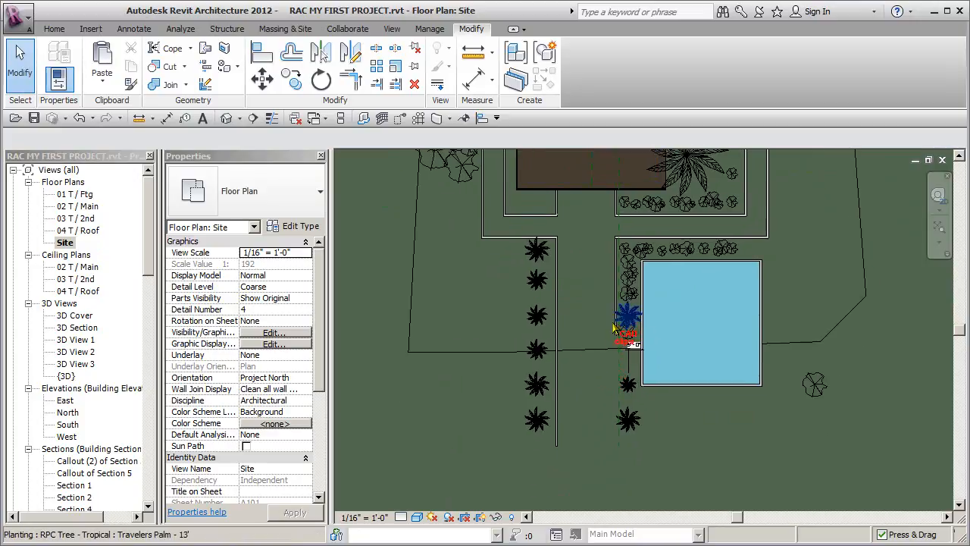
Edit the toposurface so both boundary points at its lower corners have an elevation of -6' 0", and finish the surface.
scroll(607, 349, down, 5)
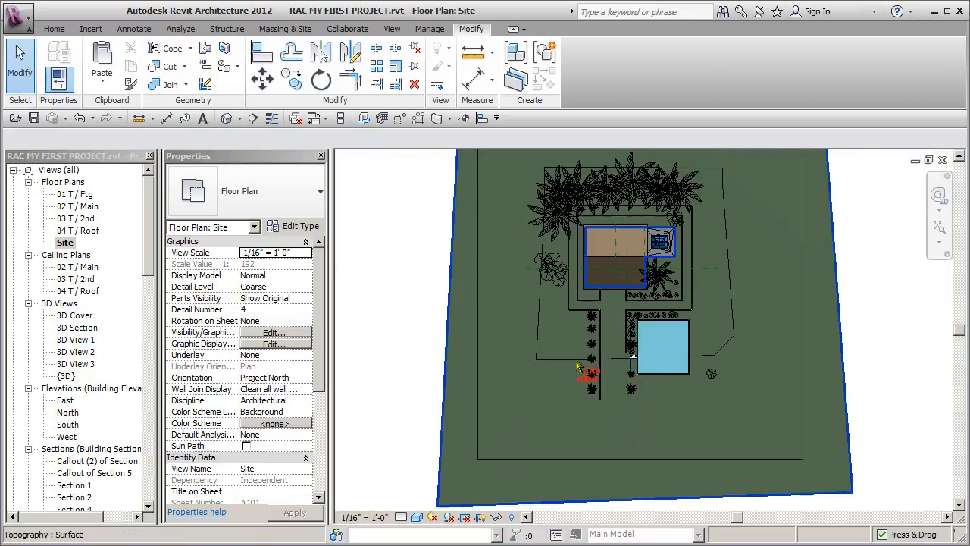
click(564, 358)
scroll(576, 356, down, 2)
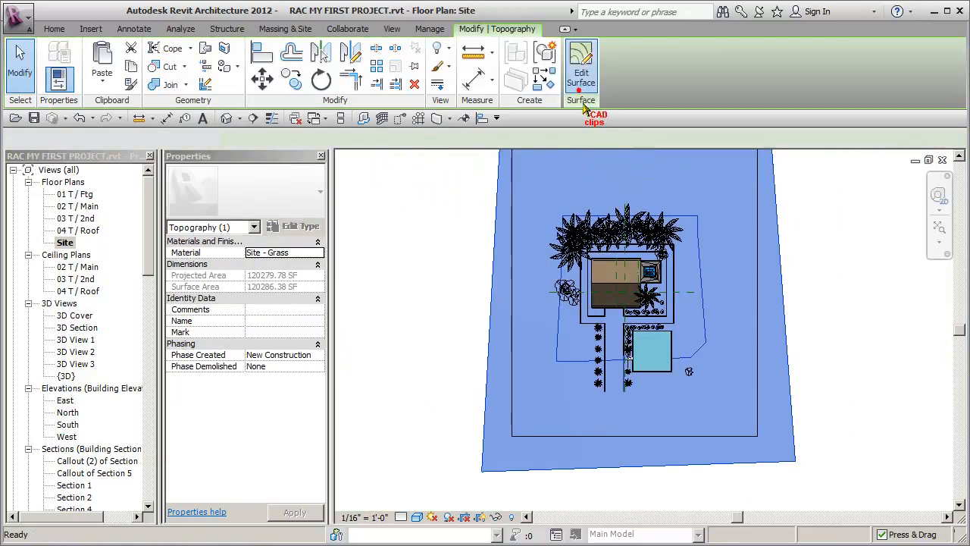
click(581, 84)
click(796, 461)
ctrl+click(483, 473)
click(292, 253)
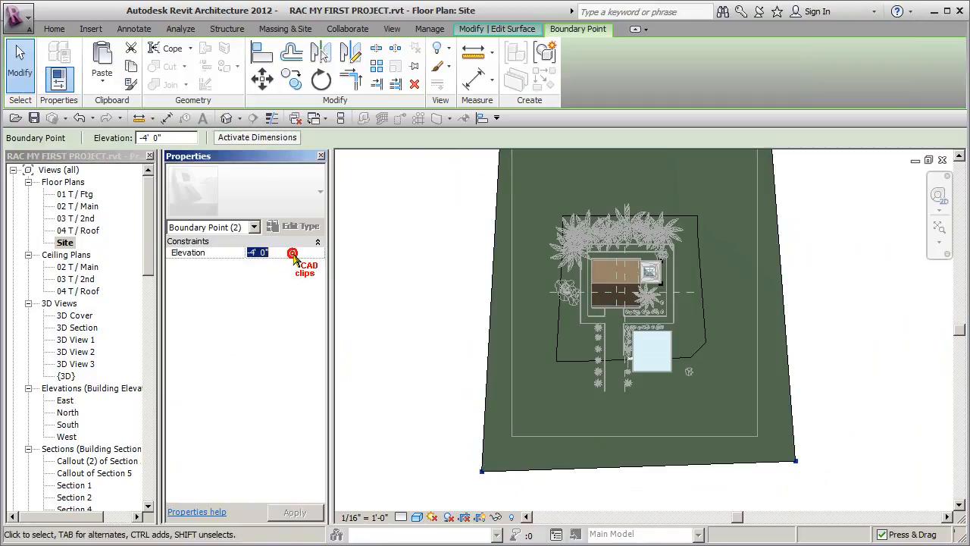
text(-6)
key(Return)
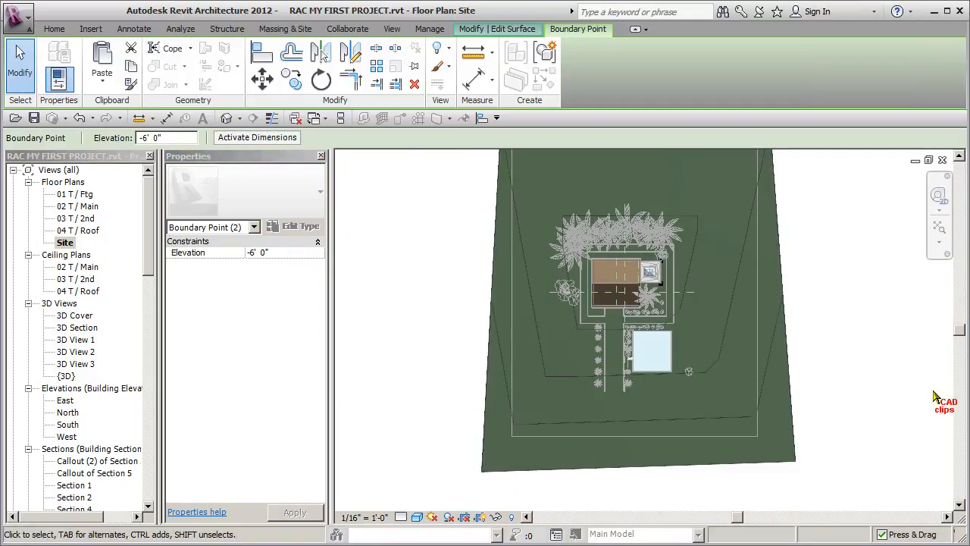
click(880, 389)
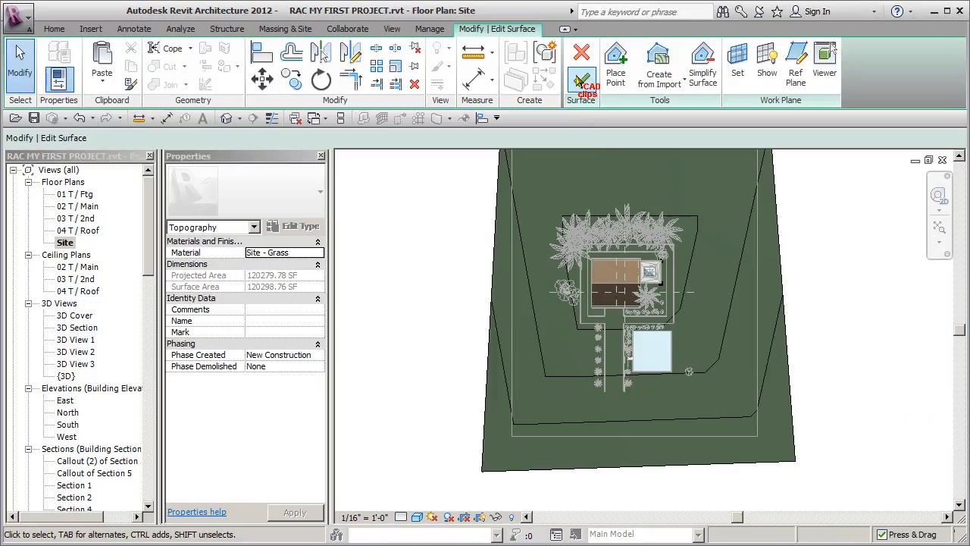
click(579, 79)
click(660, 395)
Start a topography subregion and pick the curb edges behind and to the left of the house as its boundary.
scroll(628, 408, up, 4)
middle_drag(633, 390, 655, 418)
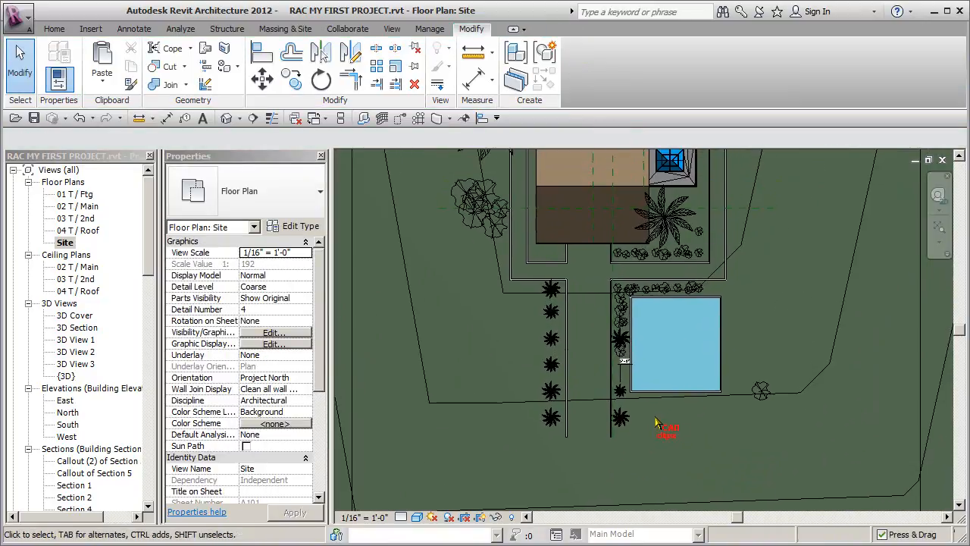
middle_drag(716, 395, 706, 416)
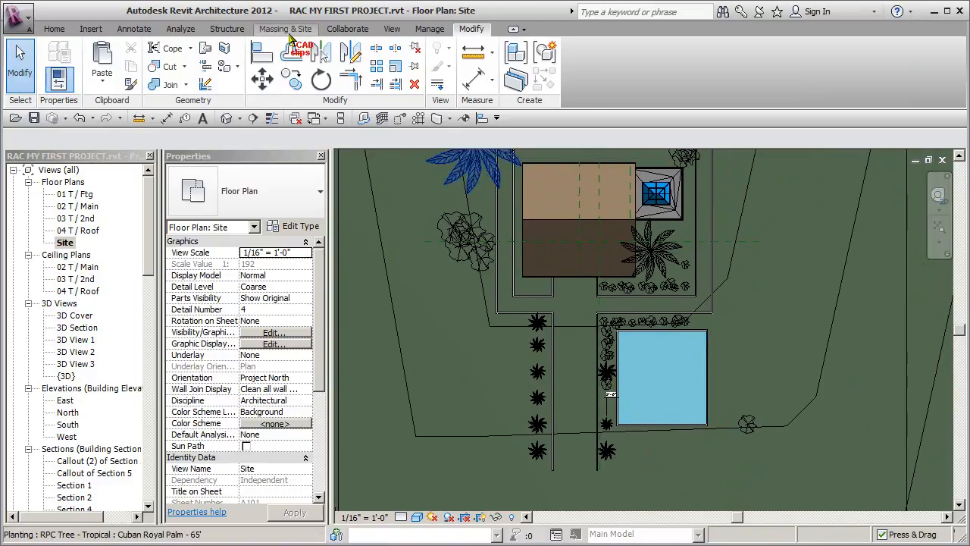
click(288, 30)
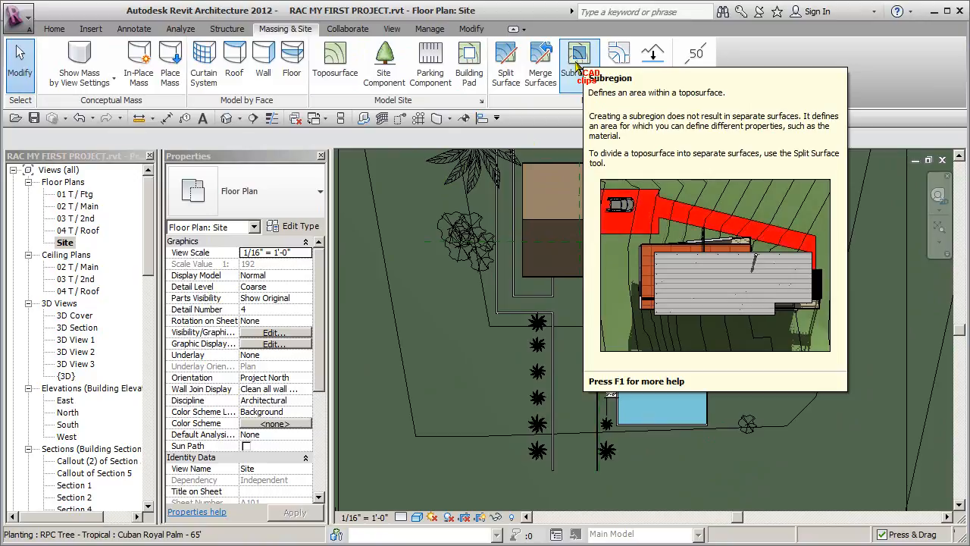
click(579, 65)
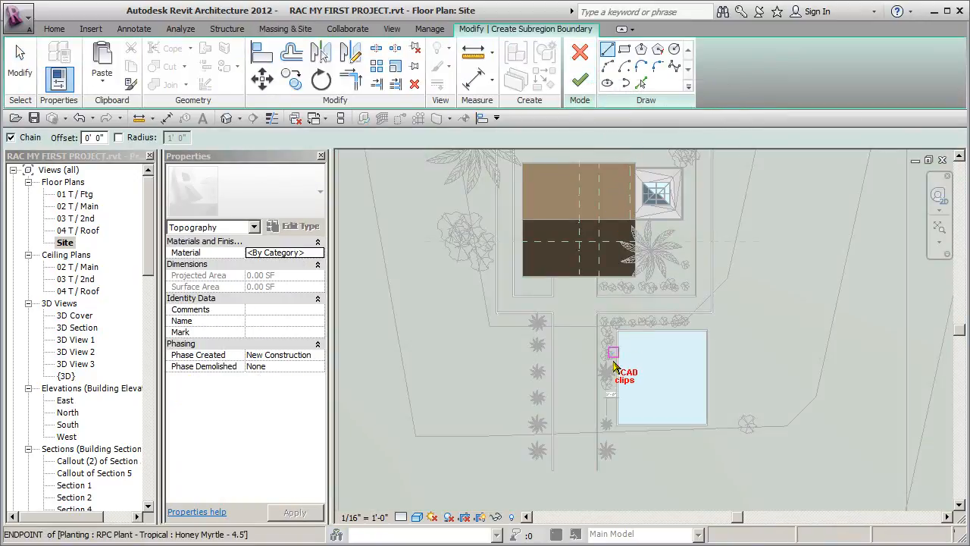
middle_drag(615, 330, 617, 393)
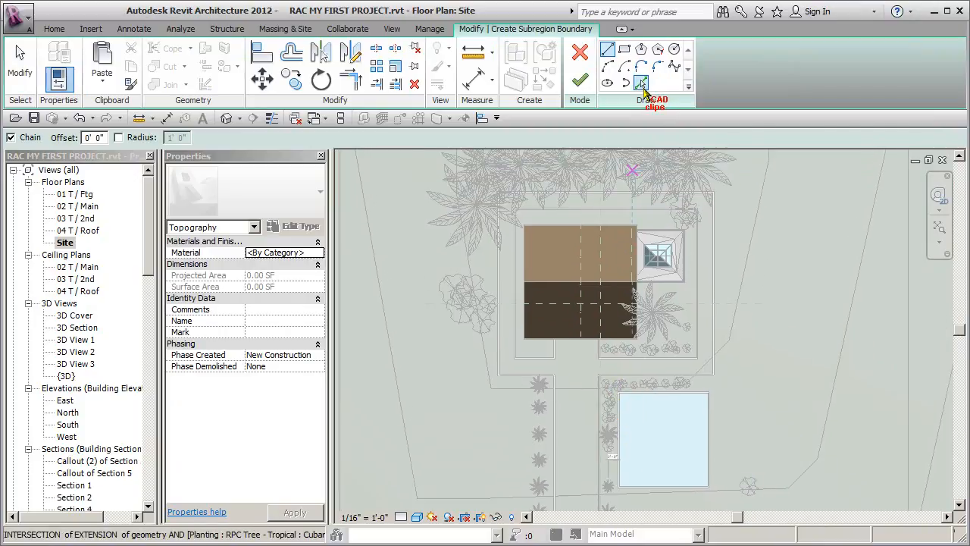
click(641, 84)
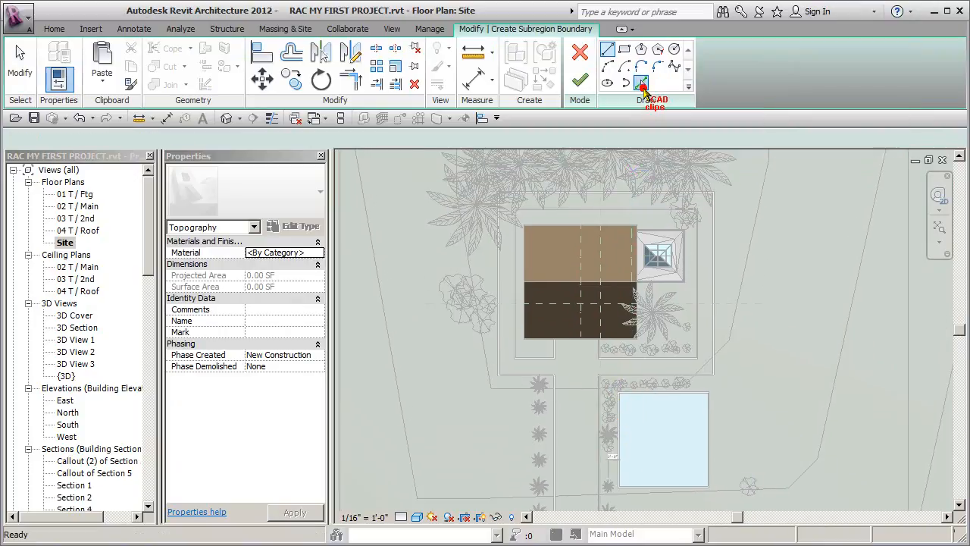
scroll(539, 210, up, 5)
click(530, 179)
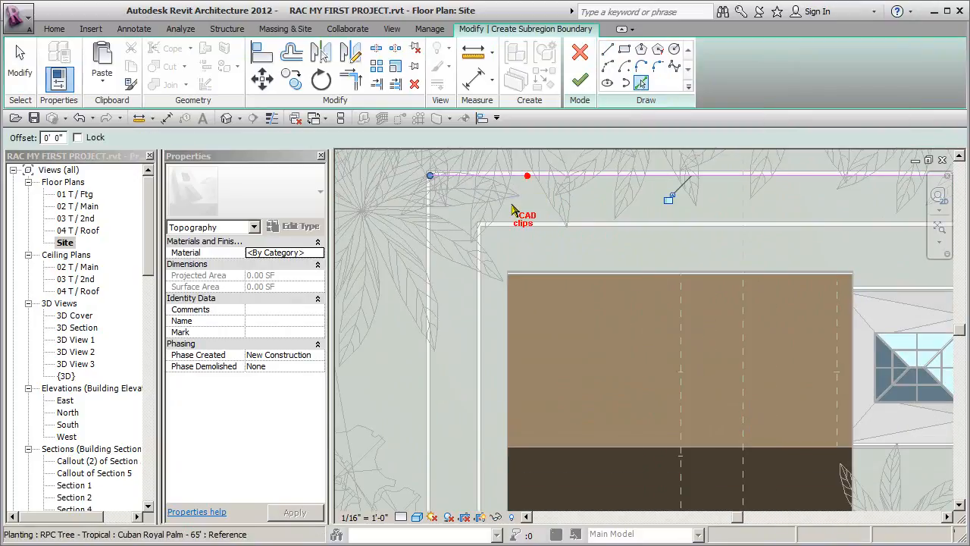
click(430, 409)
click(528, 229)
Pick the outer curb edges right of the house and above the pool, plus the inner curb edges beside the front entrance.
middle_drag(552, 242, 273, 284)
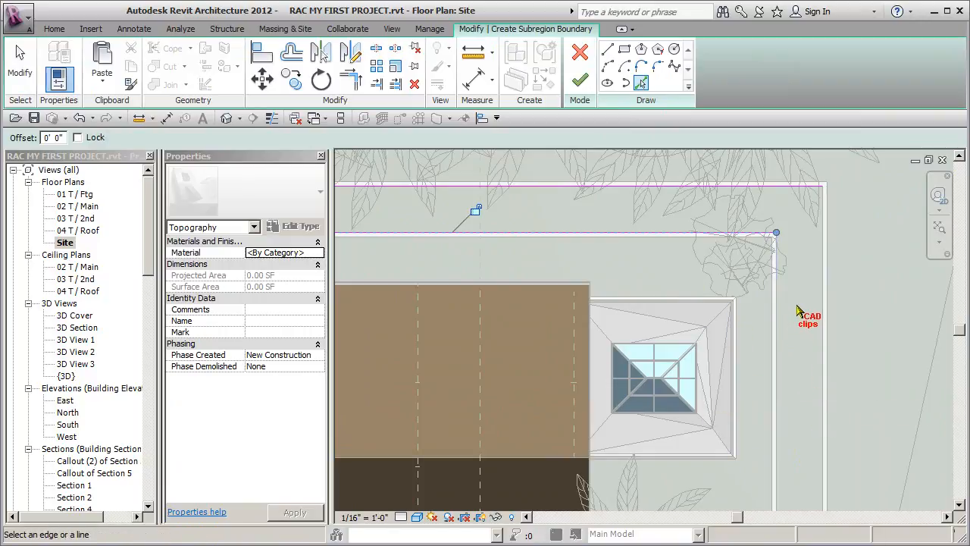
click(823, 302)
middle_drag(816, 376, 813, 156)
middle_drag(817, 343, 815, 213)
click(693, 391)
click(597, 346)
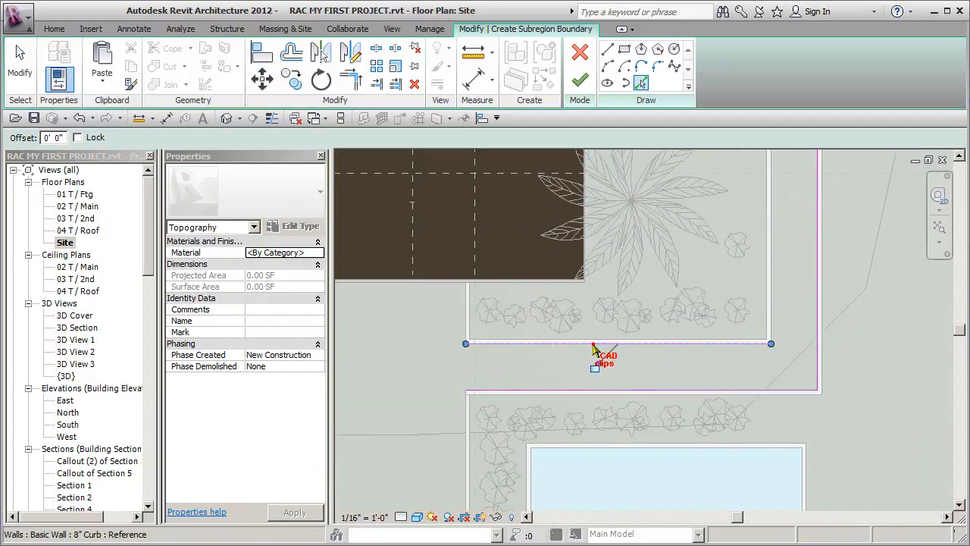
click(464, 320)
Add the front-left outer curb edge and the curb edges on both sides of the driveway to the subregion boundary.
mouse_move(464, 320)
middle_down()
mouse_move(618, 331)
mouse_move(572, 304)
middle_up()
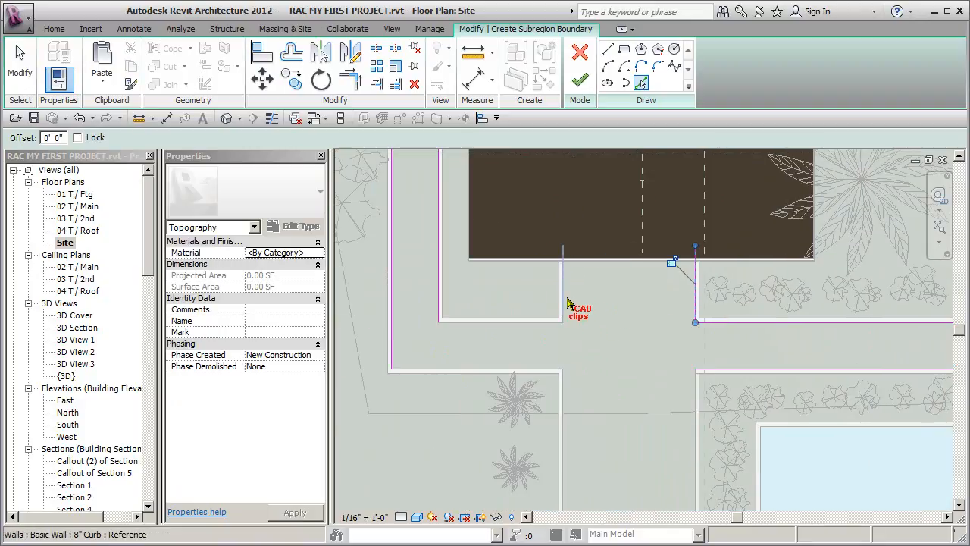
click(499, 371)
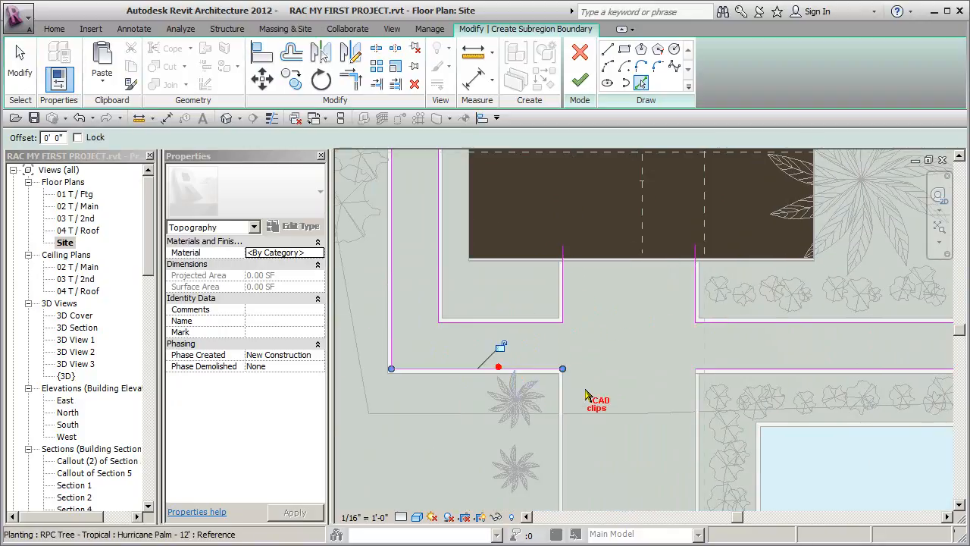
click(564, 400)
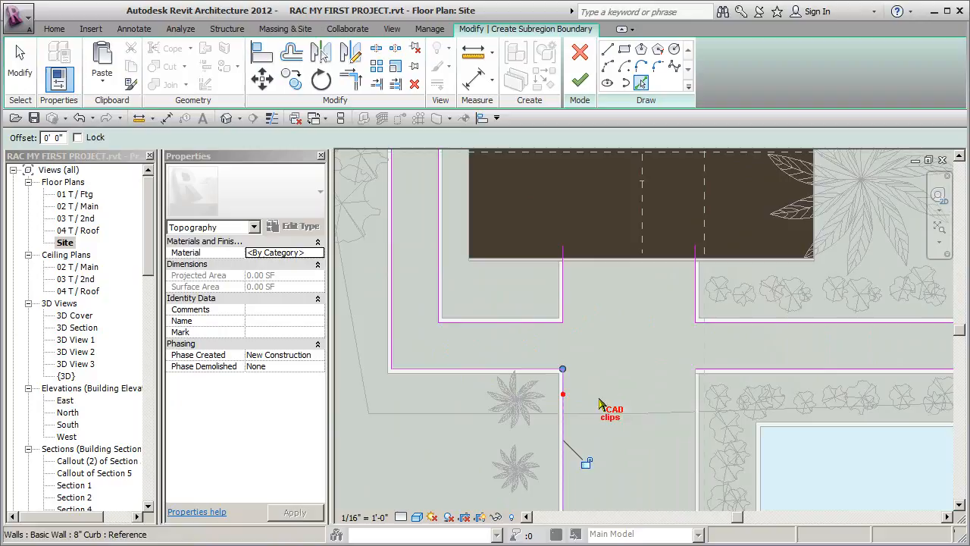
click(694, 393)
Draw straight boundary lines closing the gap between the entrance curbs under the house and the open lower end of the driveway.
click(608, 50)
click(563, 245)
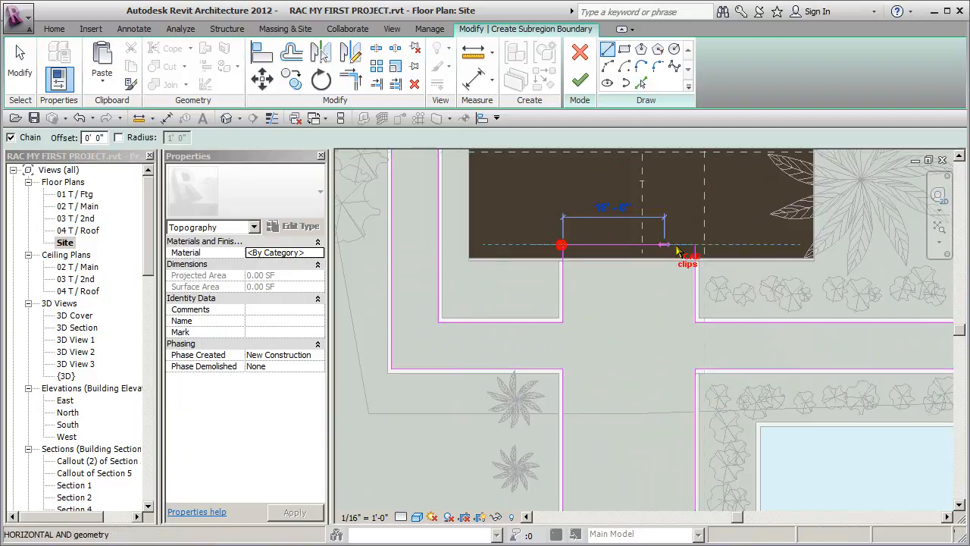
click(695, 245)
scroll(639, 301, down, 2)
scroll(644, 337, up, 1)
middle_drag(644, 334, 643, 158)
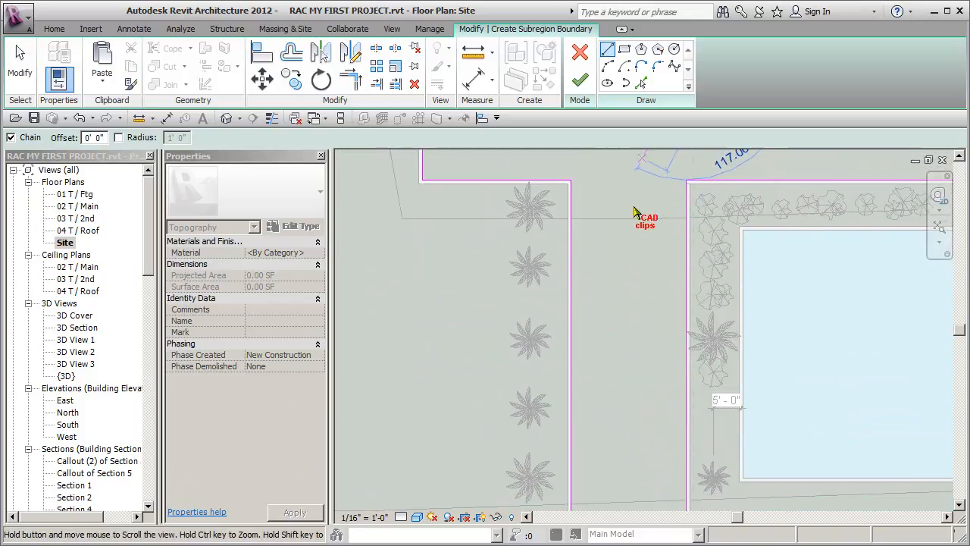
click(574, 442)
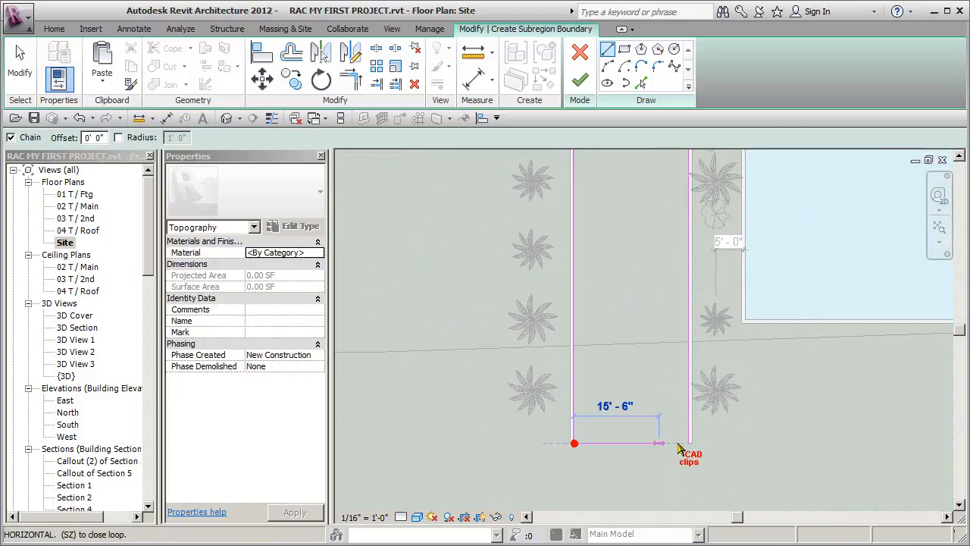
click(688, 444)
Draw two horizontal boundary lines about 6' 8" long from the right corners of the skylit wing to the inner curb.
scroll(727, 355, down, 2)
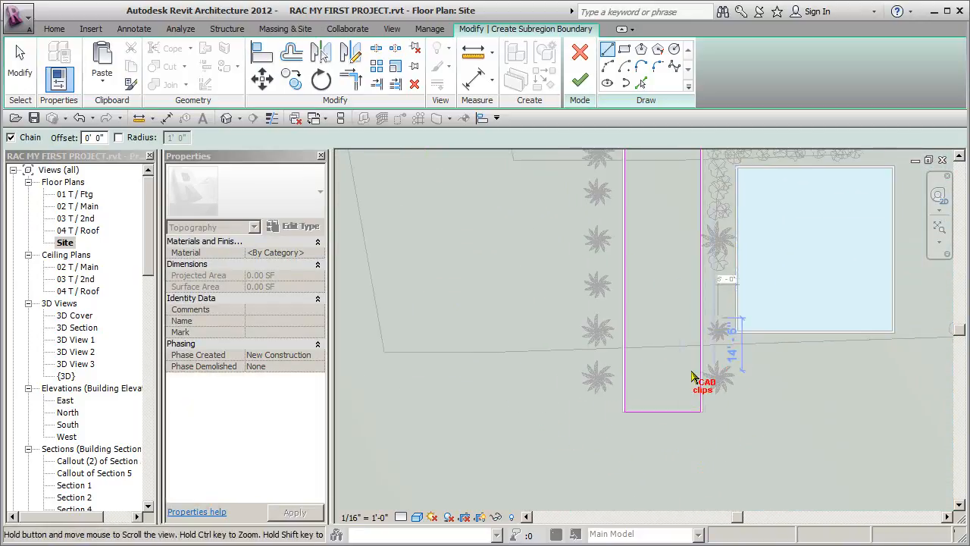
middle_drag(743, 287, 744, 364)
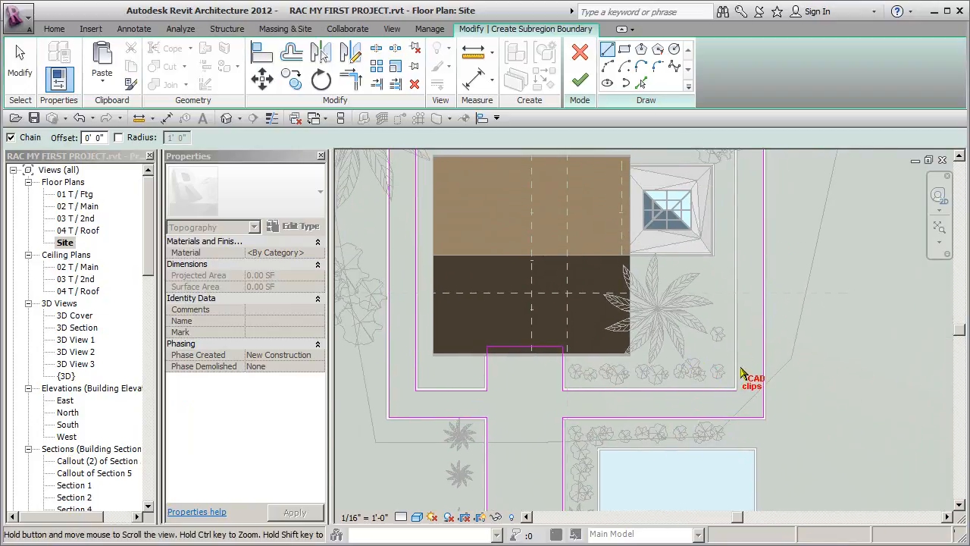
scroll(705, 313, up, 3)
scroll(703, 294, up, 2)
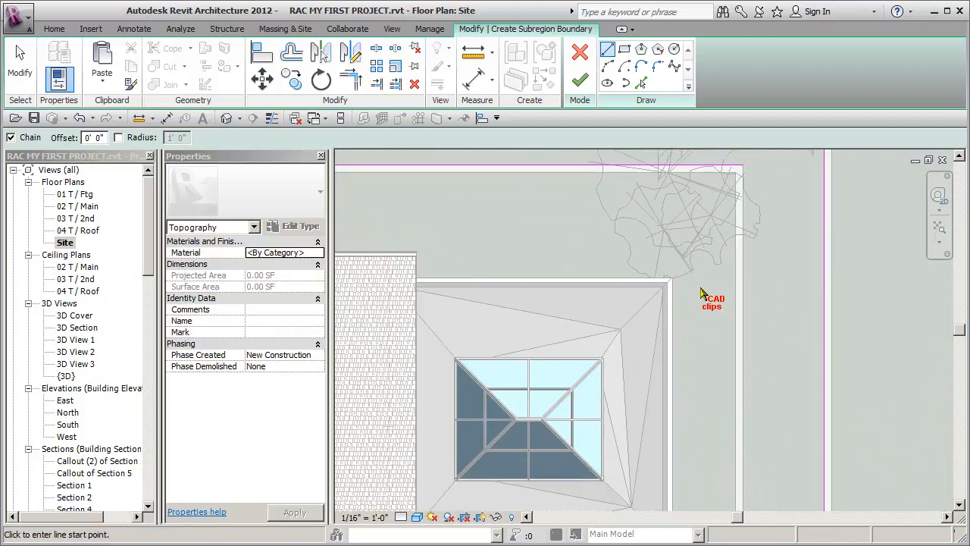
click(673, 280)
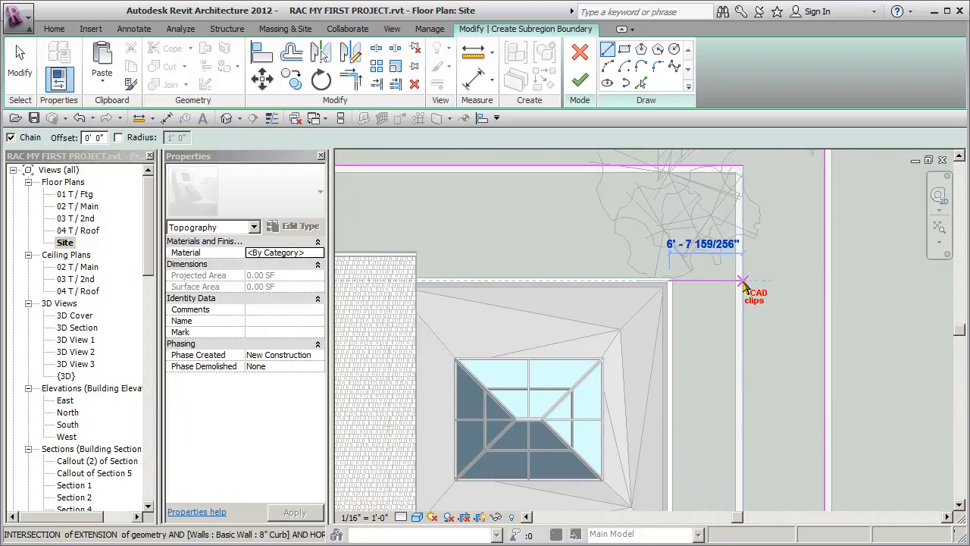
click(743, 283)
middle_drag(748, 277, 747, 110)
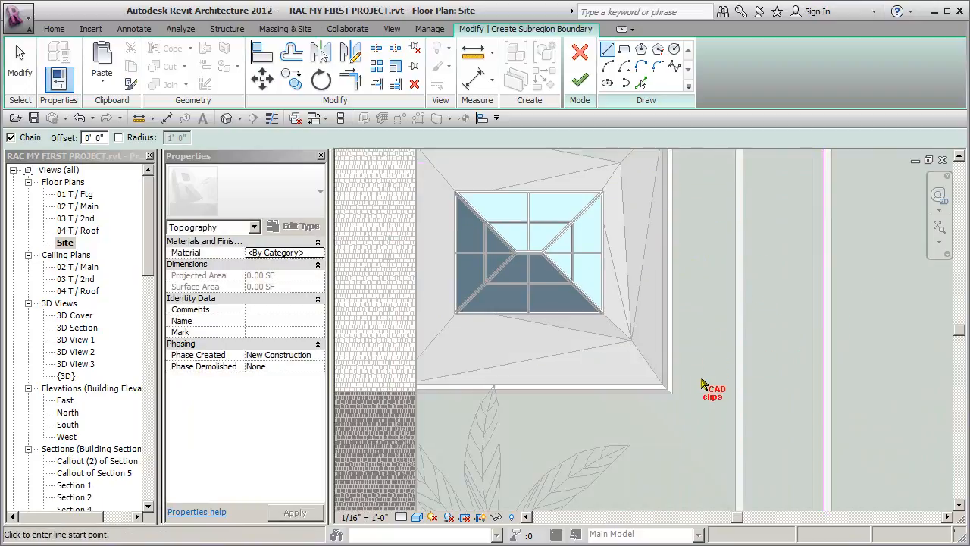
click(671, 392)
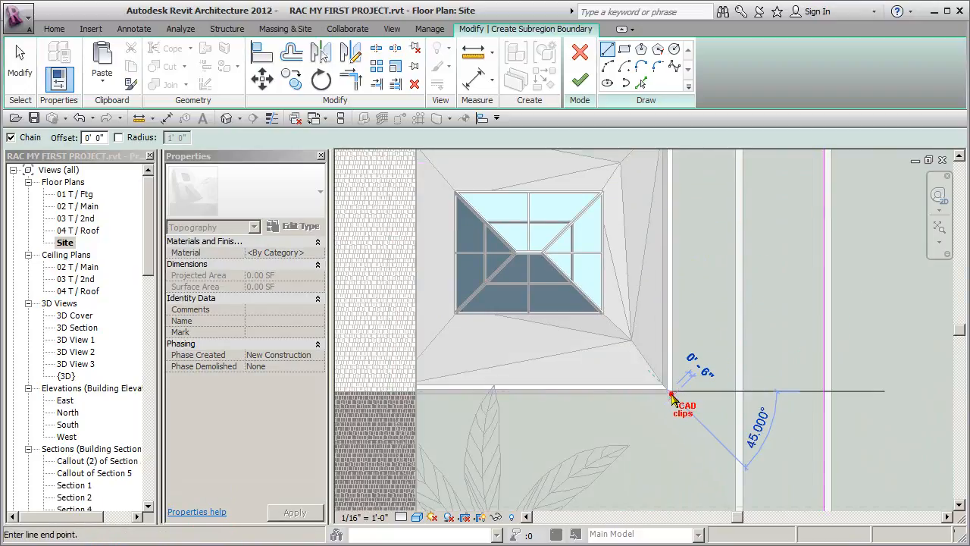
click(743, 392)
key(Escape)
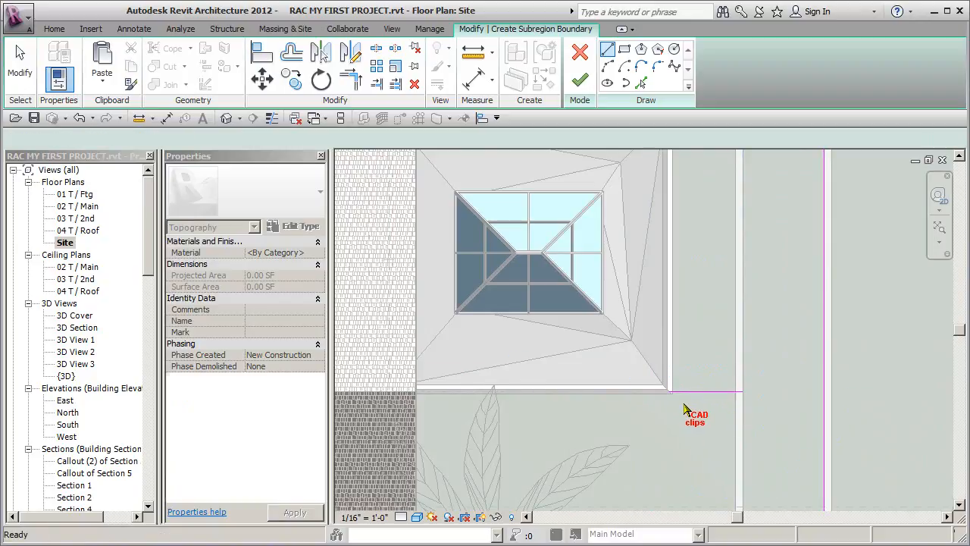
scroll(686, 405, up, 3)
scroll(686, 402, down, 2)
middle_drag(691, 327, 675, 452)
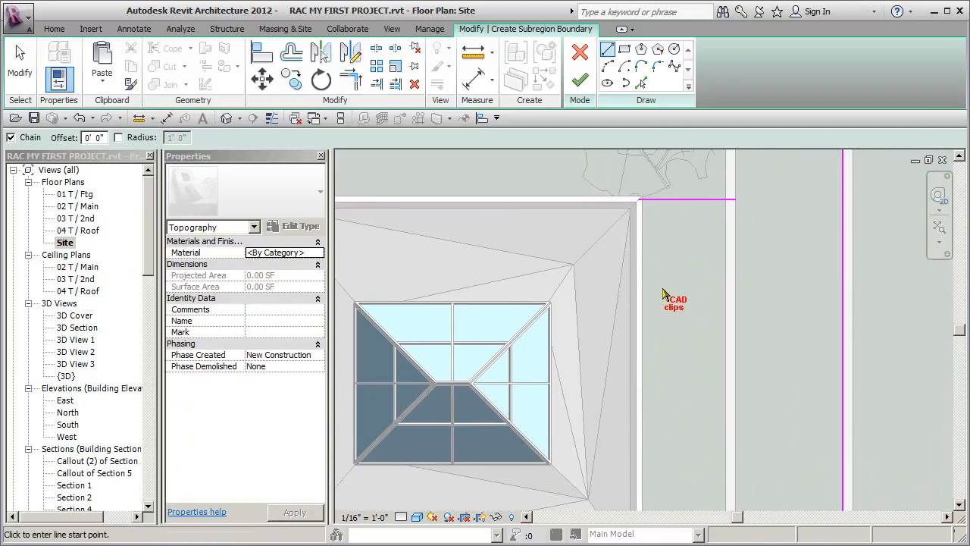
scroll(675, 326, down, 4)
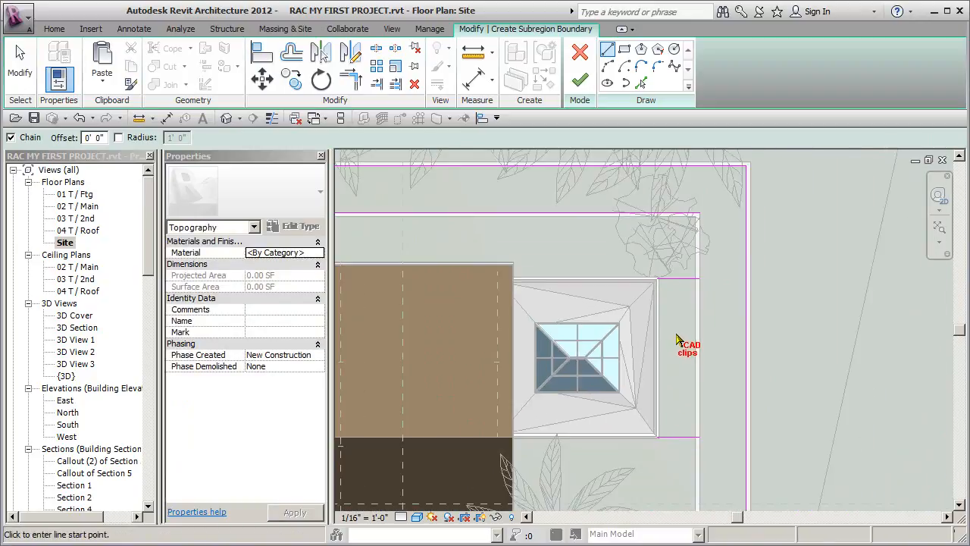
Add the inner curb edge right of the skylit wing as a boundary line and split it between the two horizontal lines.
click(642, 84)
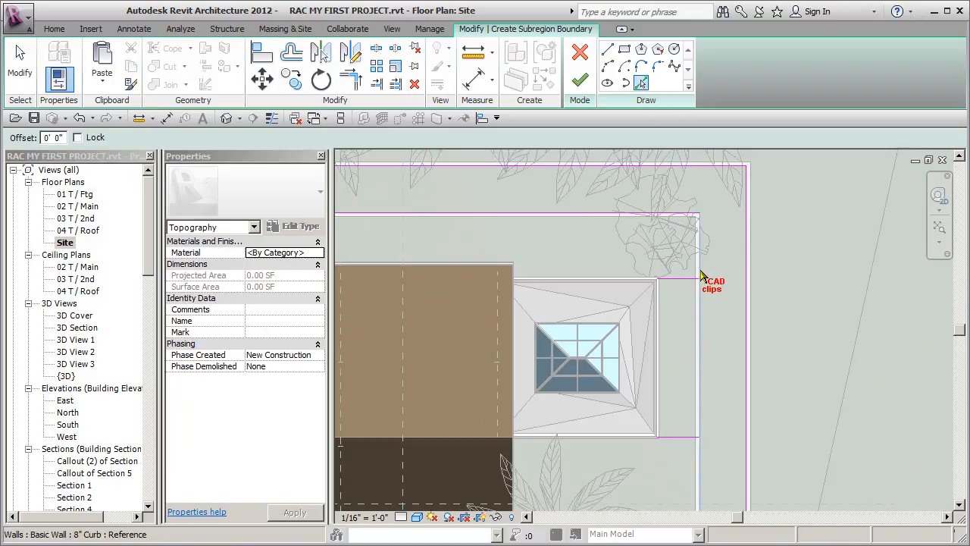
click(698, 273)
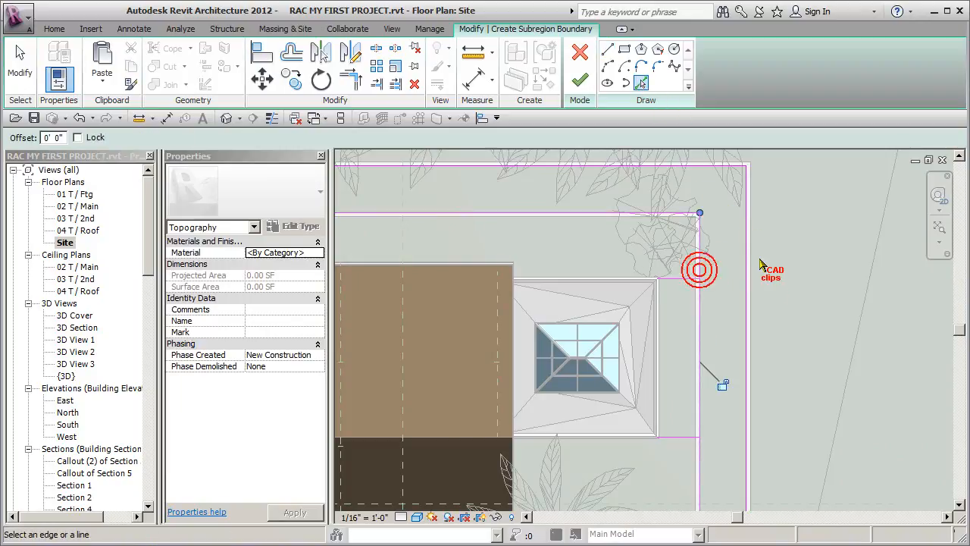
click(376, 48)
click(696, 372)
Trim the split inner curb line to corners with the two horizontal lines, leaving an opening beside the skylit wing.
click(356, 80)
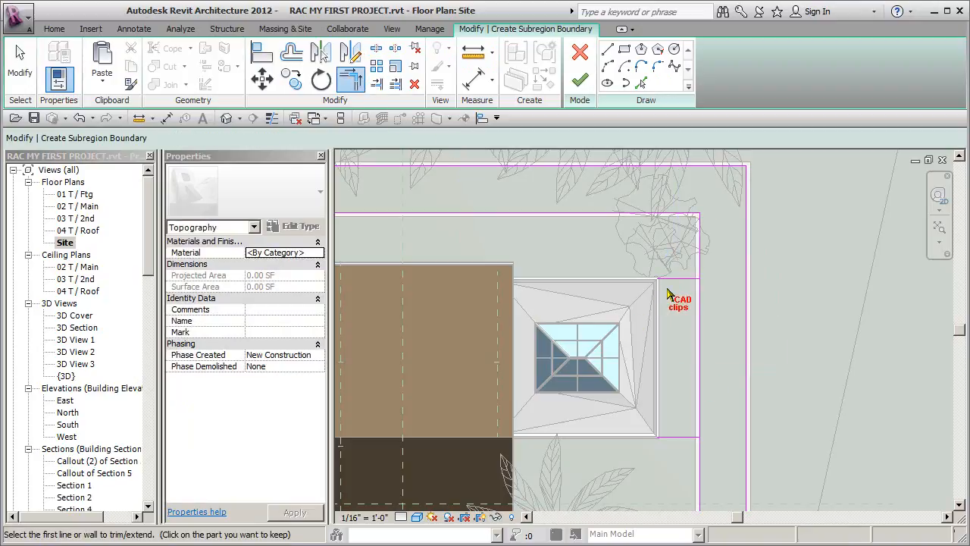
click(699, 280)
click(700, 280)
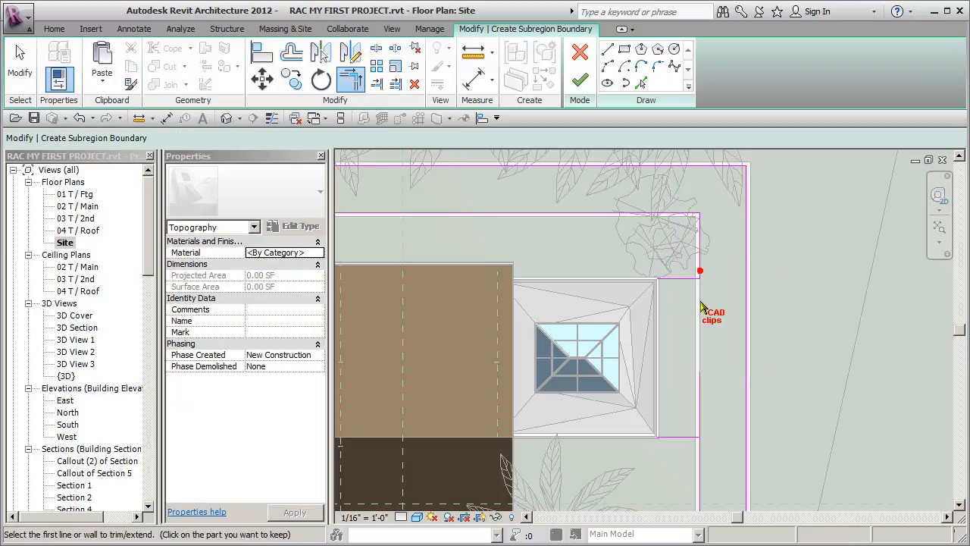
click(700, 451)
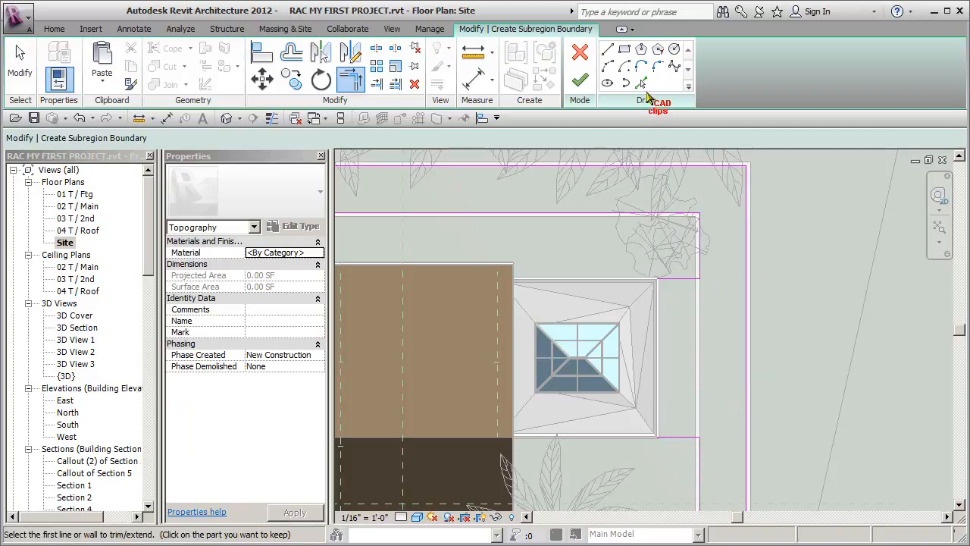
Pick the skylit wing's right edge as a boundary line linking the two horizontal lines.
click(641, 82)
click(664, 307)
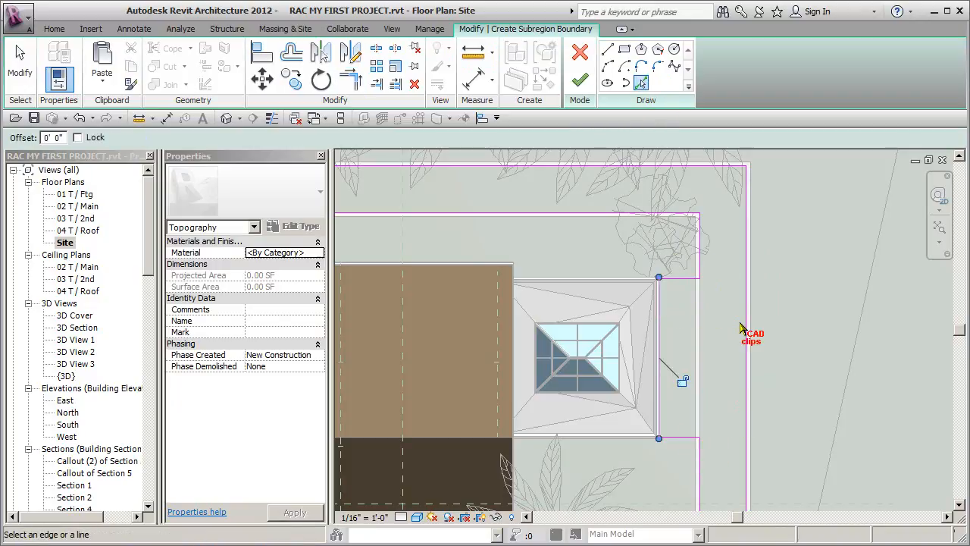
key(Escape)
scroll(781, 333, down, 2)
scroll(777, 337, down, 4)
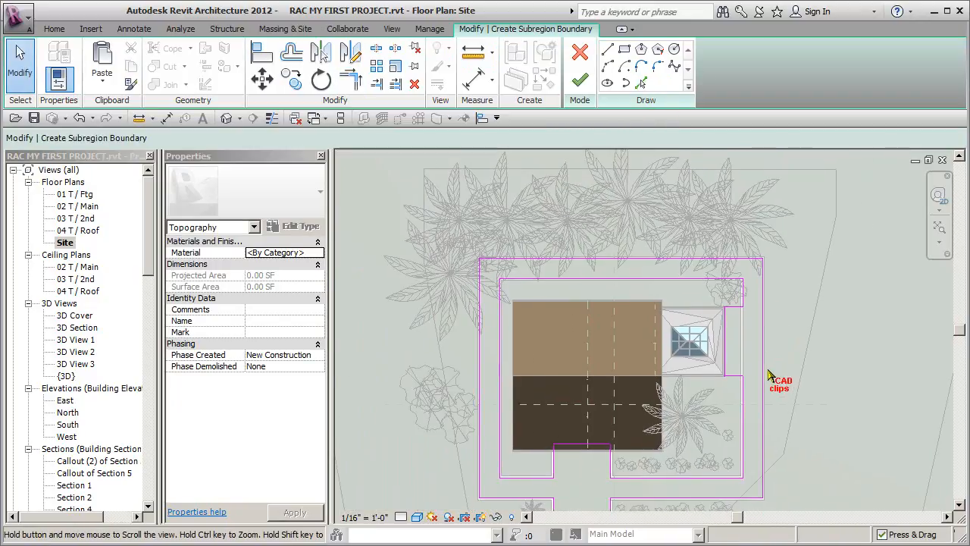
scroll(751, 302, down, 1)
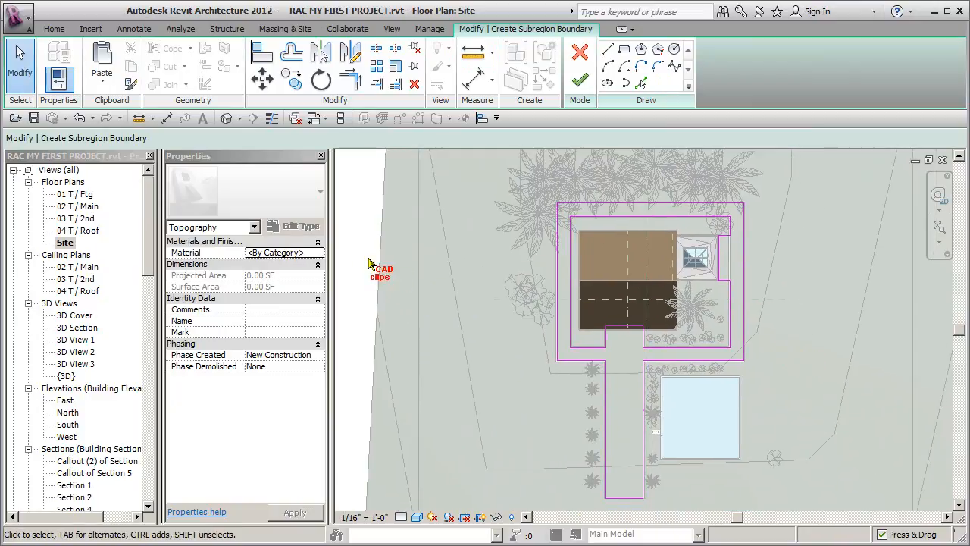
Set the subregion's material to Site - Asphalt and try to finish the boundary sketch.
click(320, 253)
drag(374, 118, 372, 377)
click(169, 185)
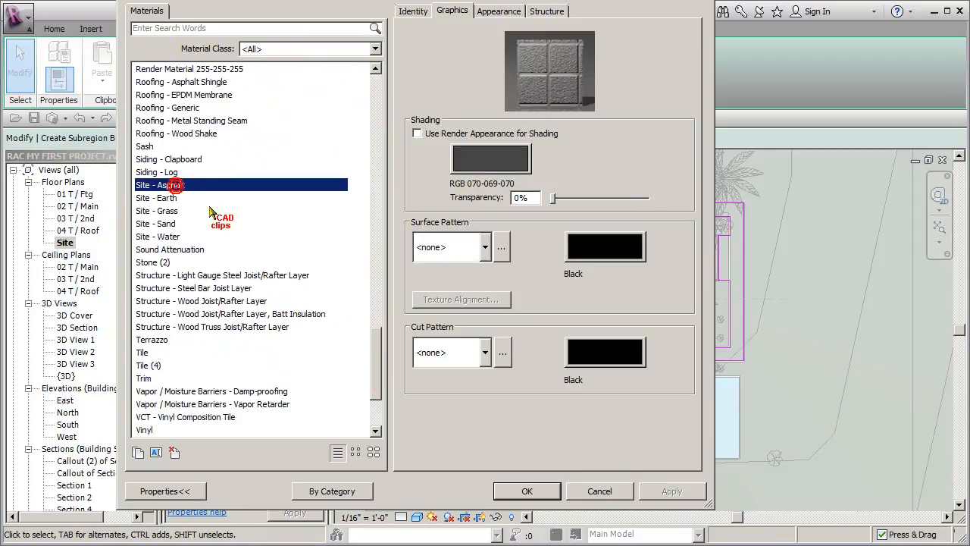
click(527, 491)
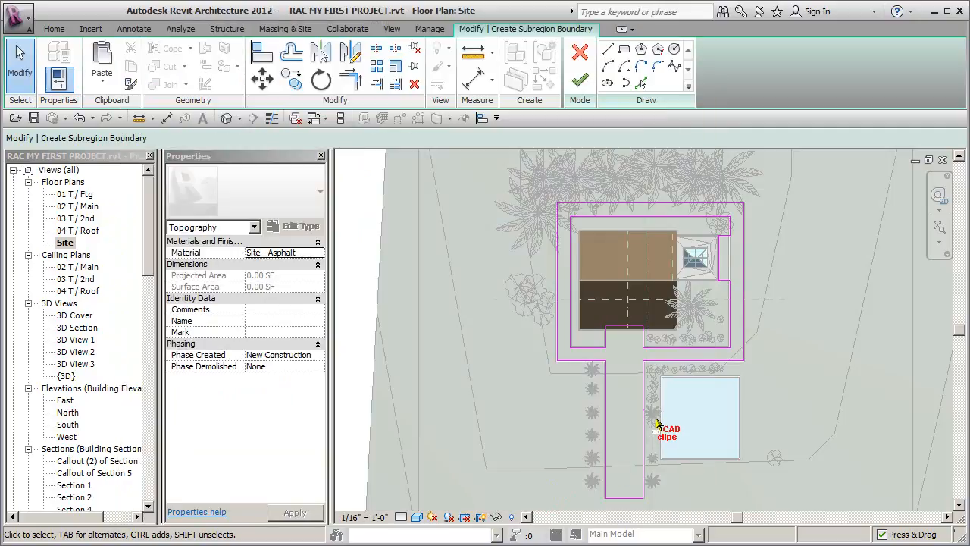
click(580, 80)
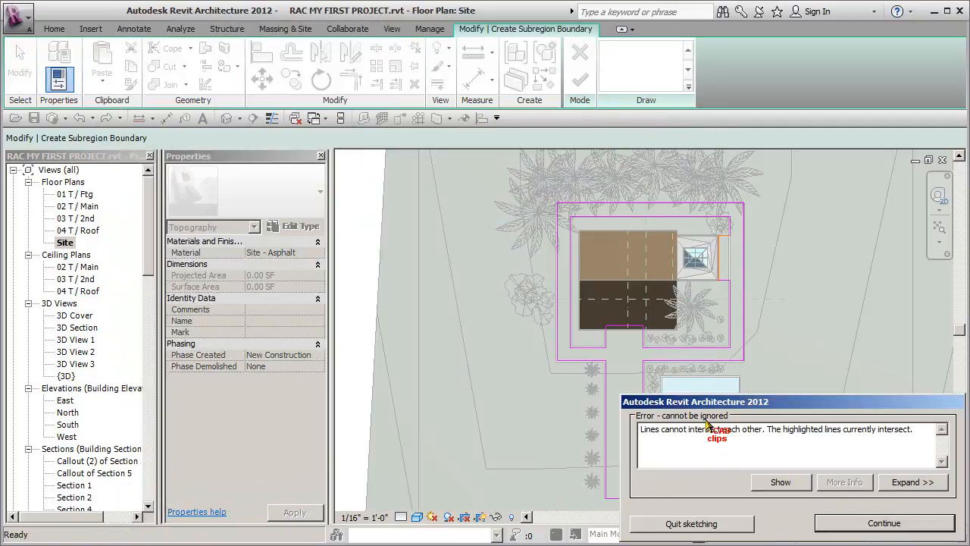
click(885, 523)
Trim the line along the skylit wing to corners with both horizontal lines and try to finish the subregion again.
scroll(737, 290, up, 5)
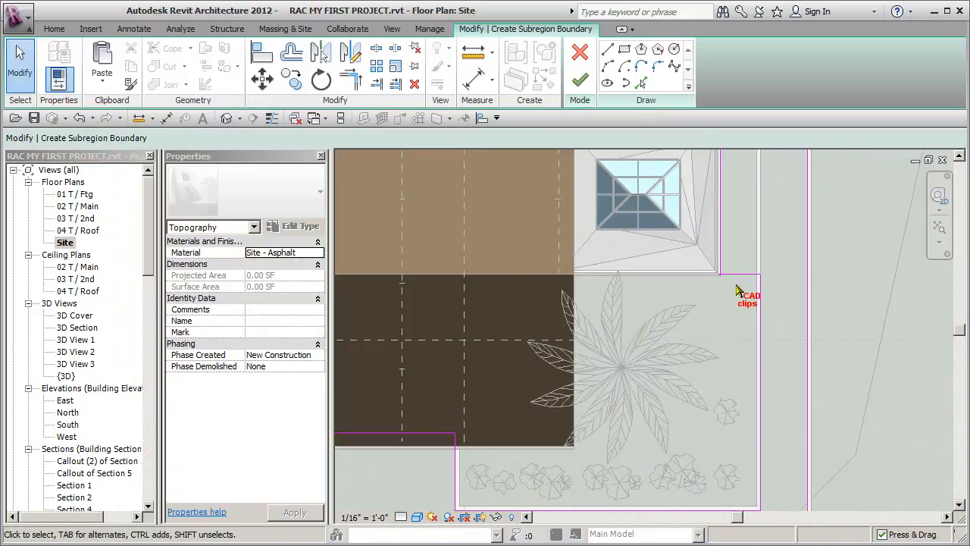
middle_drag(712, 241, 676, 346)
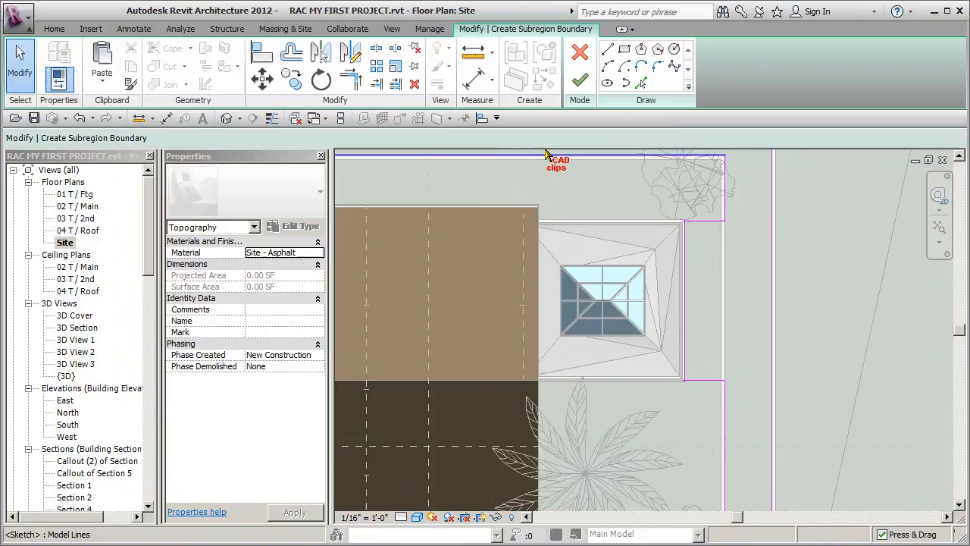
click(351, 79)
click(704, 221)
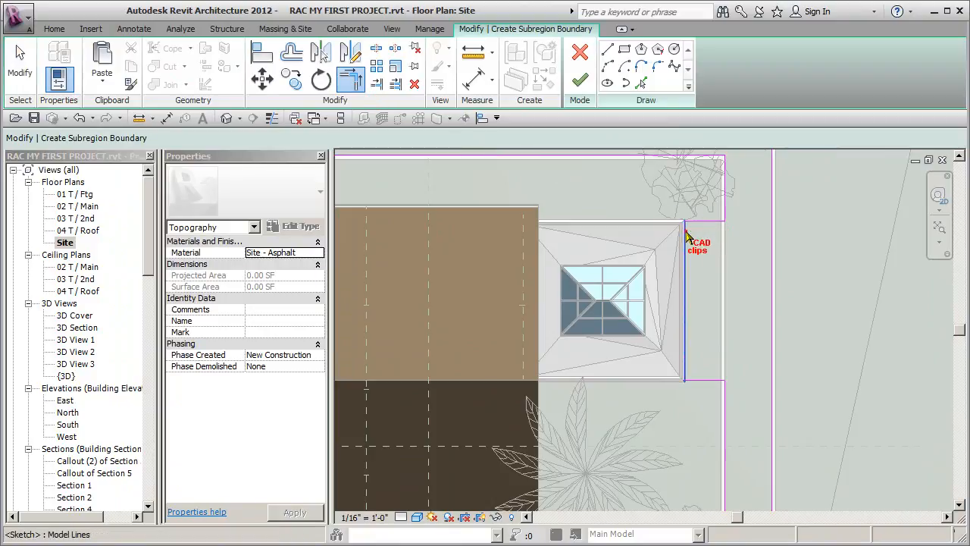
click(686, 366)
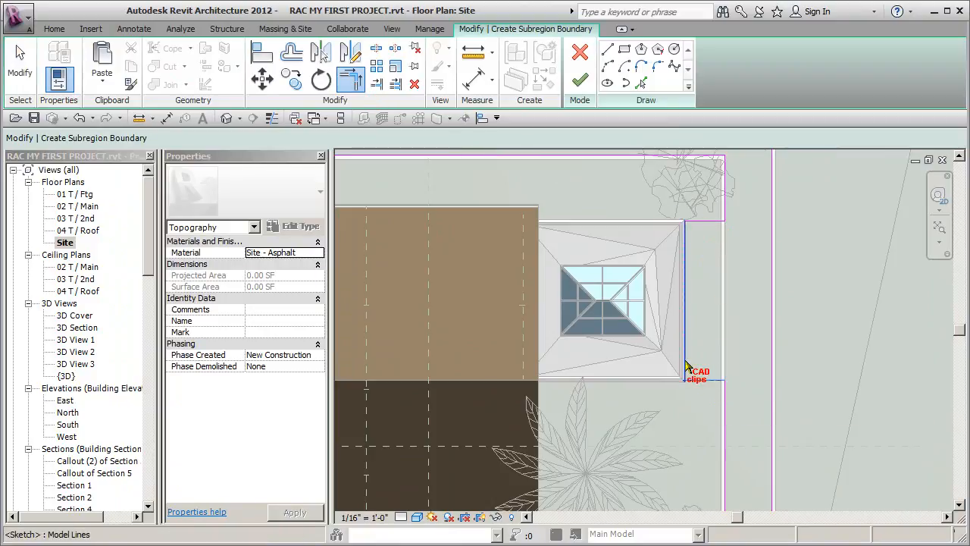
click(702, 378)
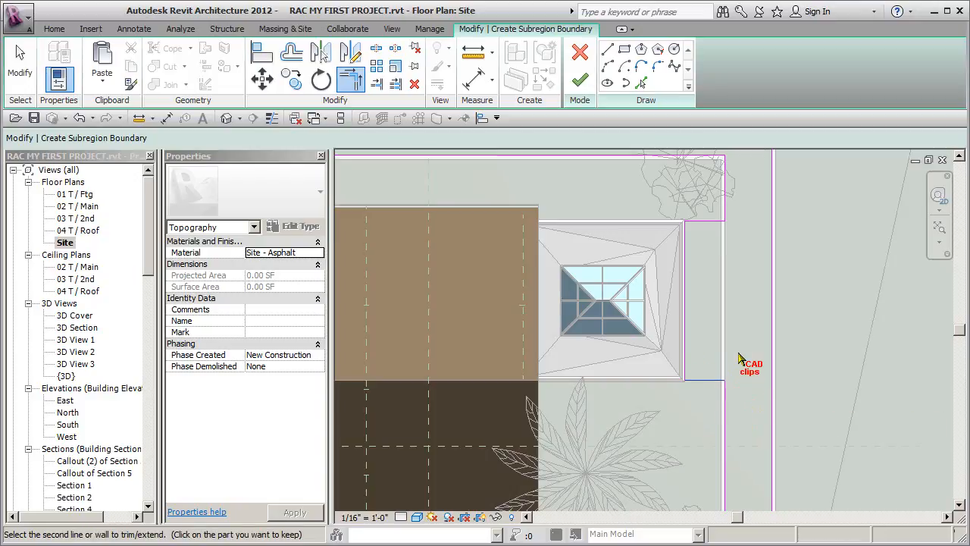
scroll(729, 399, down, 3)
scroll(739, 355, down, 2)
middle_drag(739, 354, 739, 257)
scroll(738, 256, down, 1)
click(737, 260)
key(Escape)
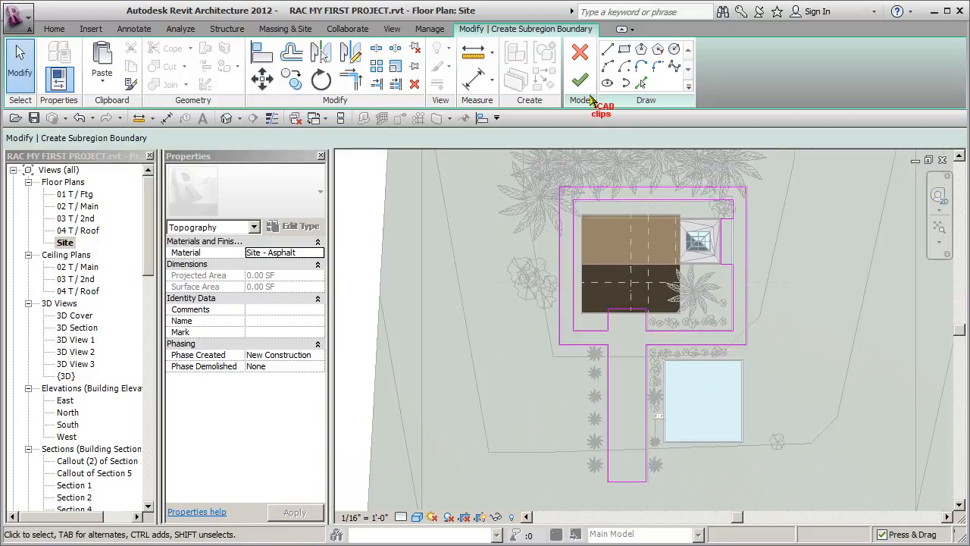
click(581, 86)
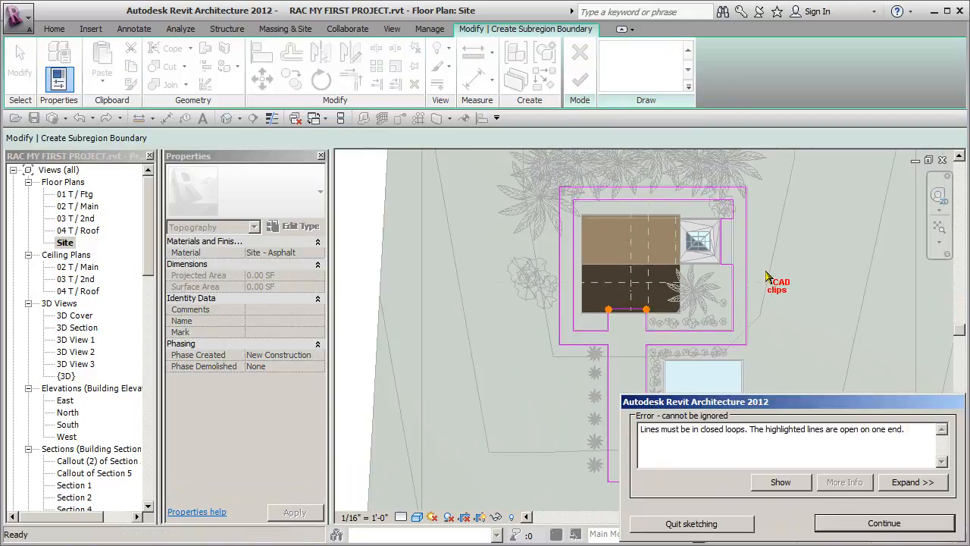
click(884, 524)
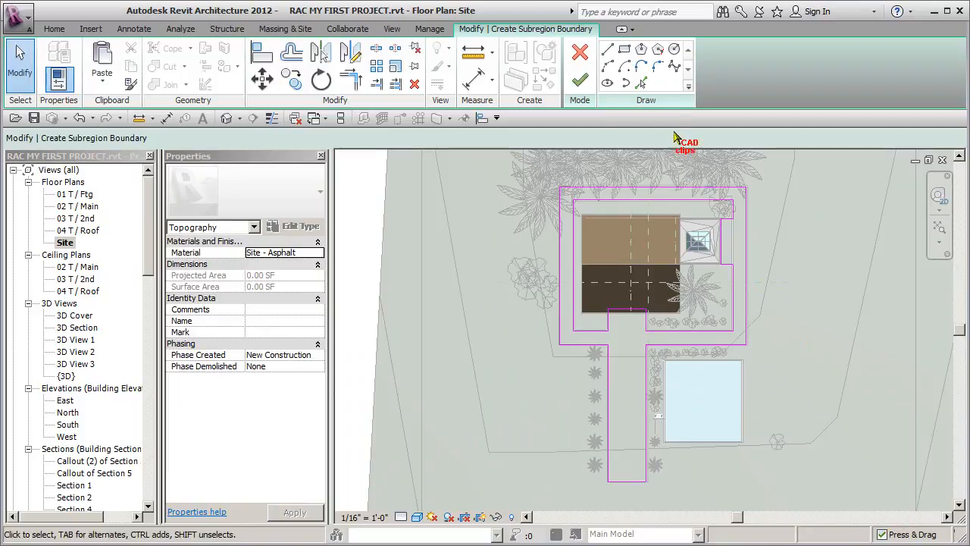
Trim the closing line under the house to both entrance curb lines and finish the driveway subregion.
click(349, 82)
click(613, 320)
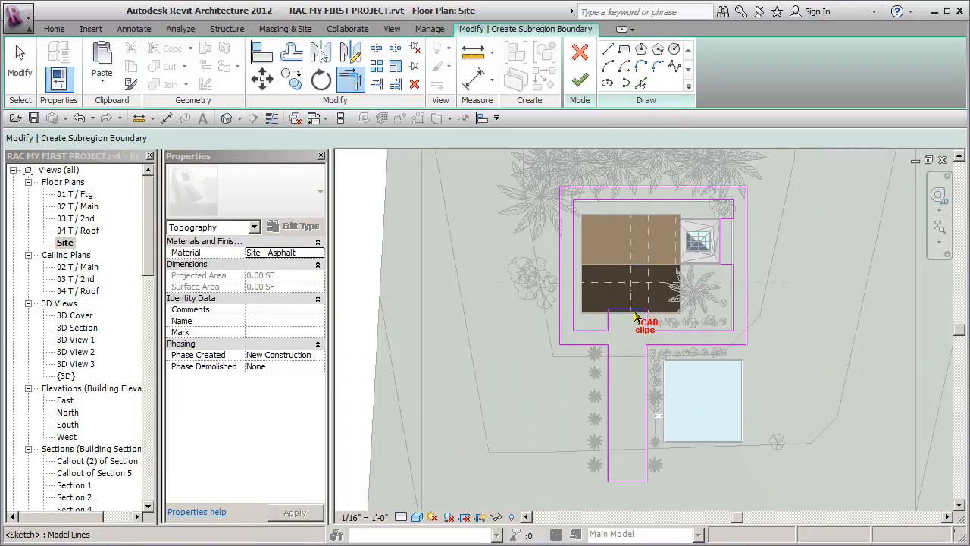
click(634, 311)
click(646, 320)
click(580, 79)
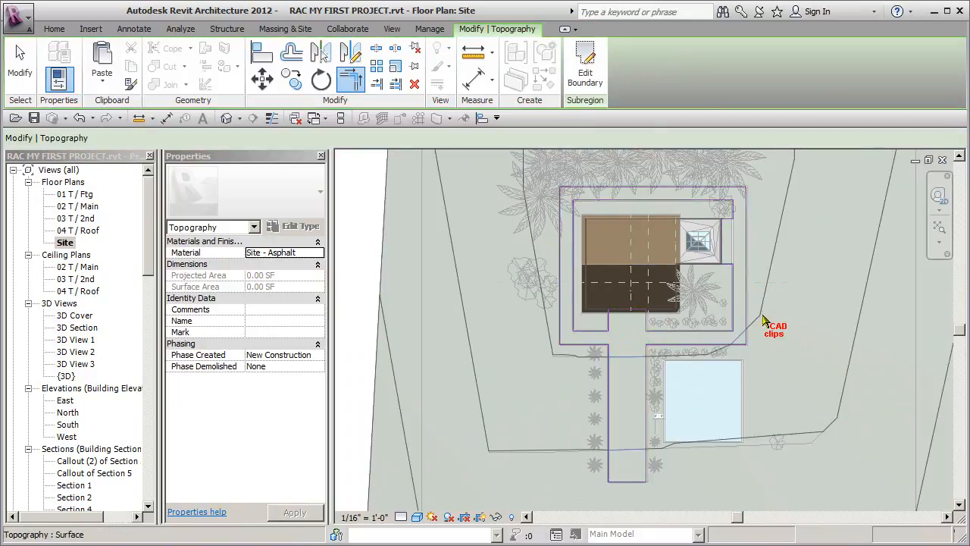
key(Escape)
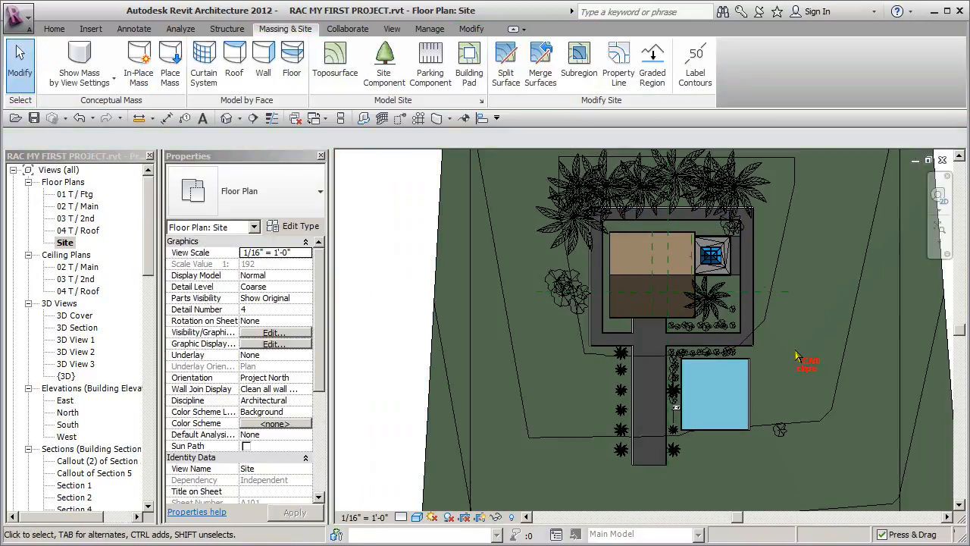
Open the default 3D view, followed by the 3D Cover view, to examine the driveway and planting around the house.
click(226, 119)
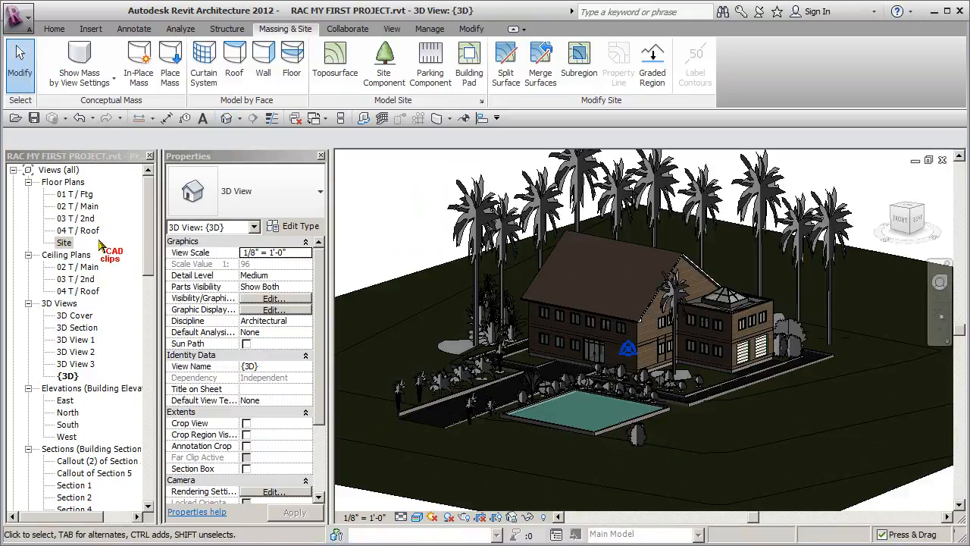
double_click(83, 316)
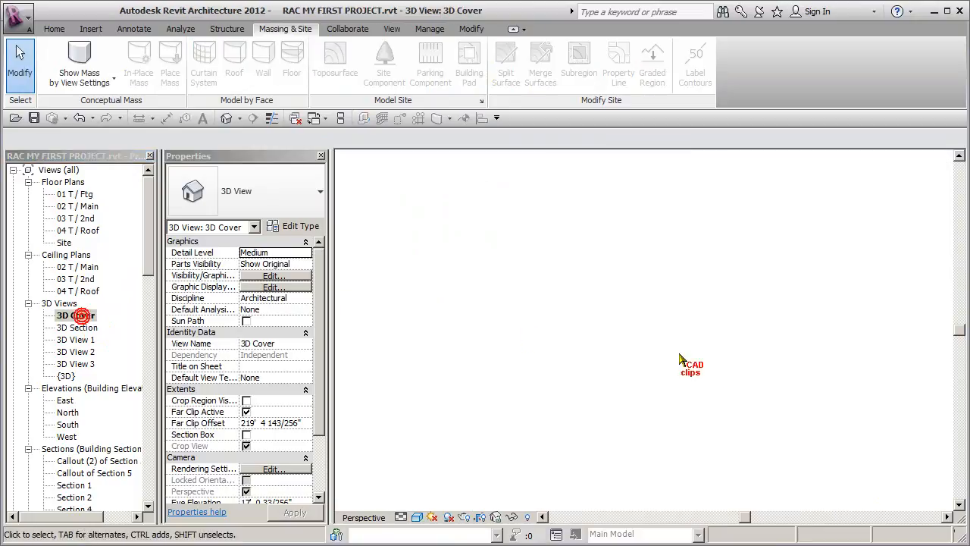
scroll(666, 373, down, 3)
middle_drag(666, 373, 656, 429)
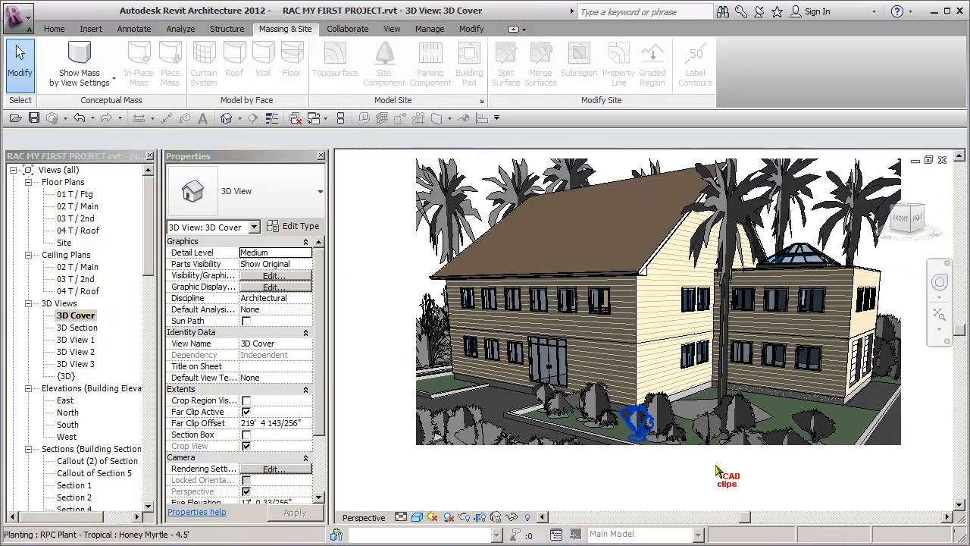
click(729, 349)
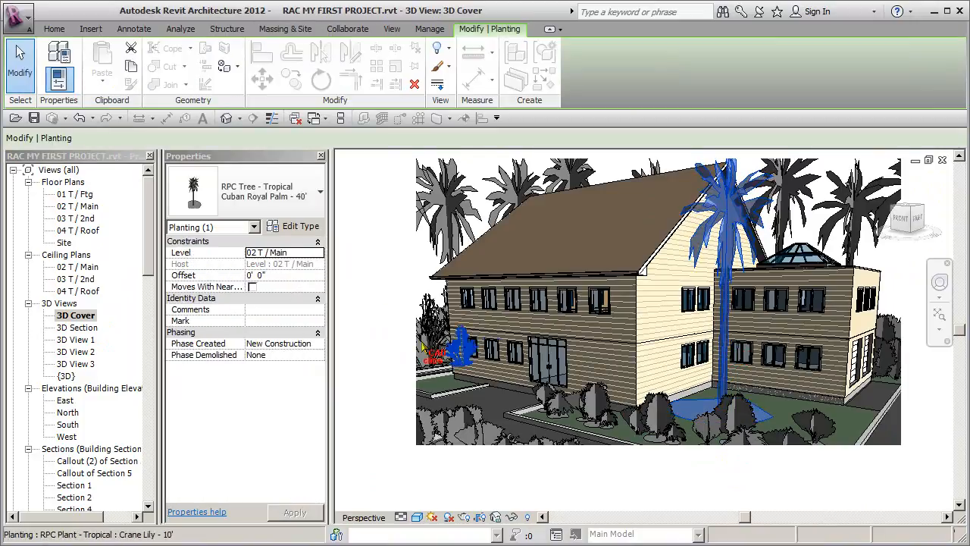
click(279, 277)
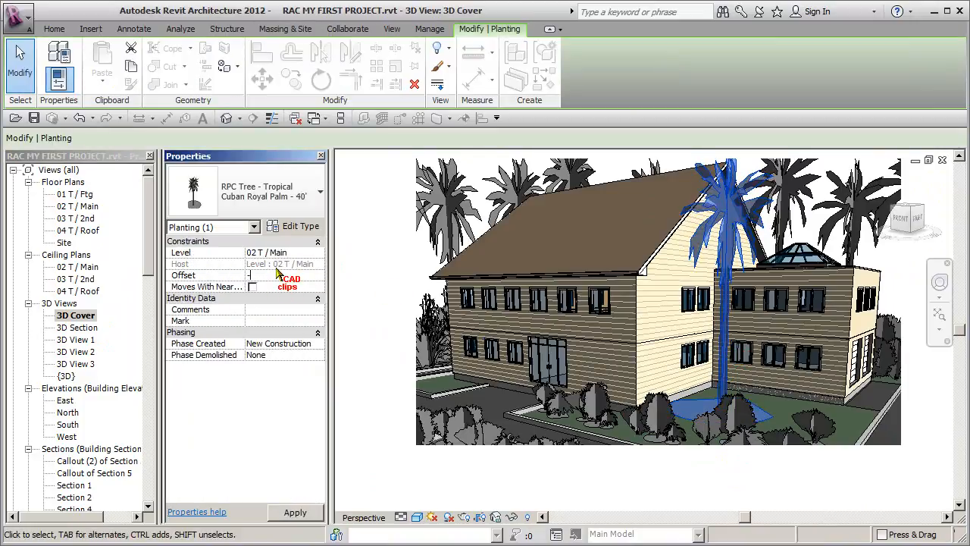
key(Escape)
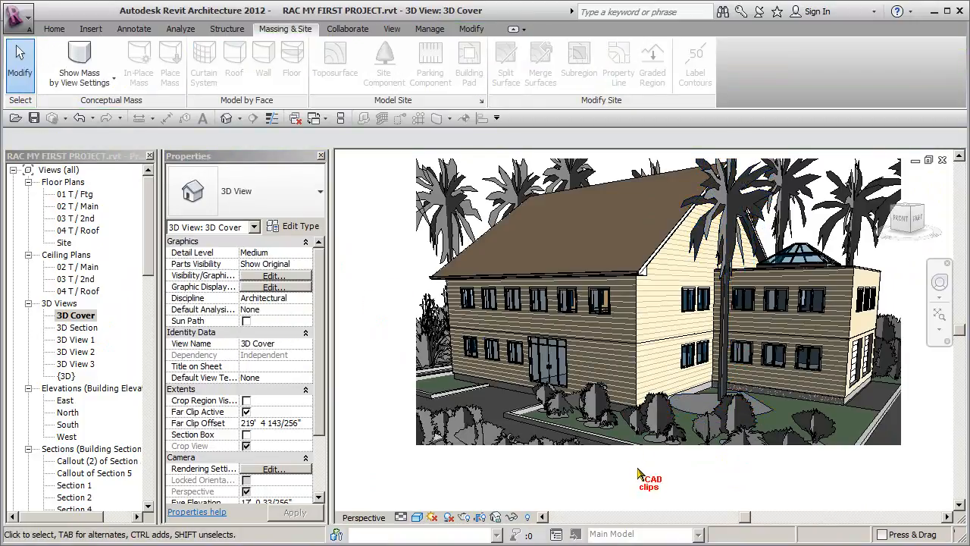
Set the offset of the Cuban Royal Palm in front of the skylit wing to -2' 0".
click(734, 285)
click(281, 275)
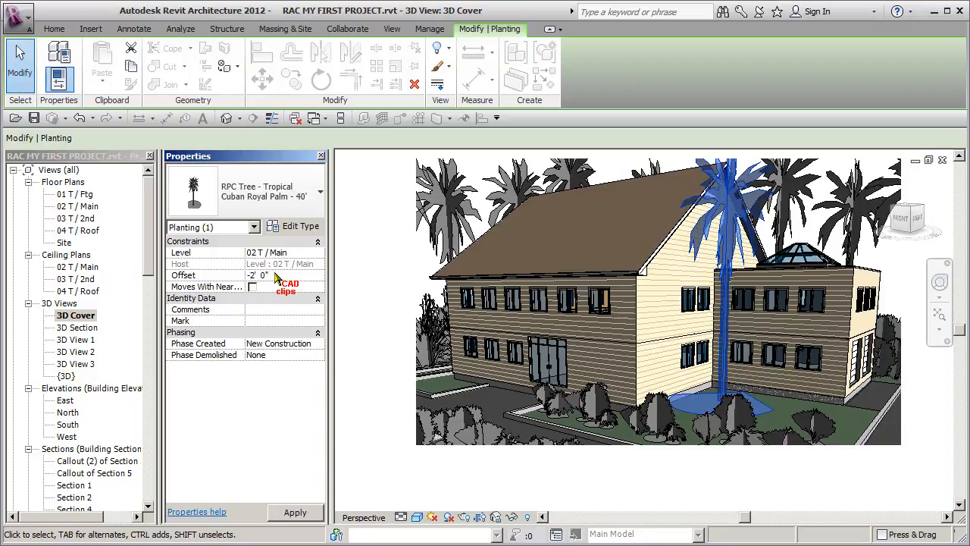
key(Return)
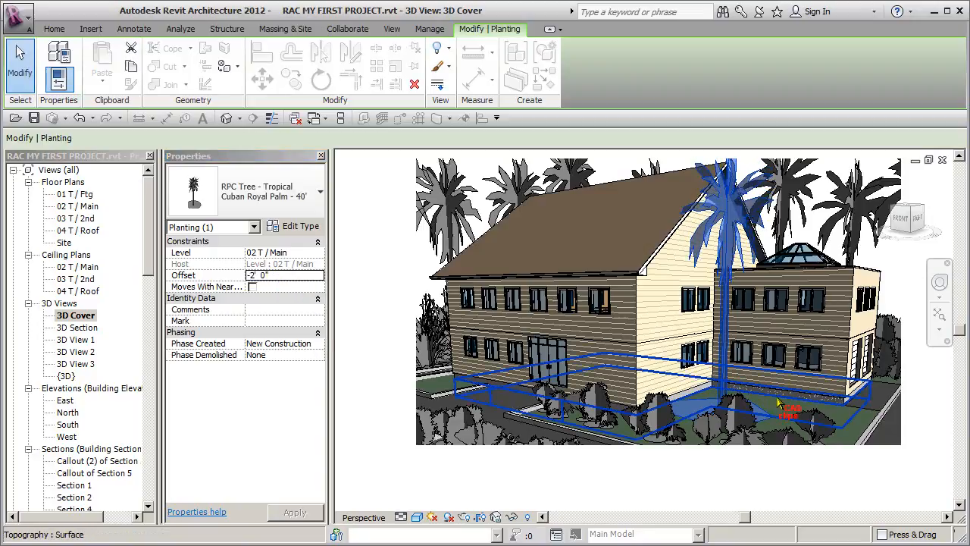
click(749, 450)
scroll(746, 449, down, 1)
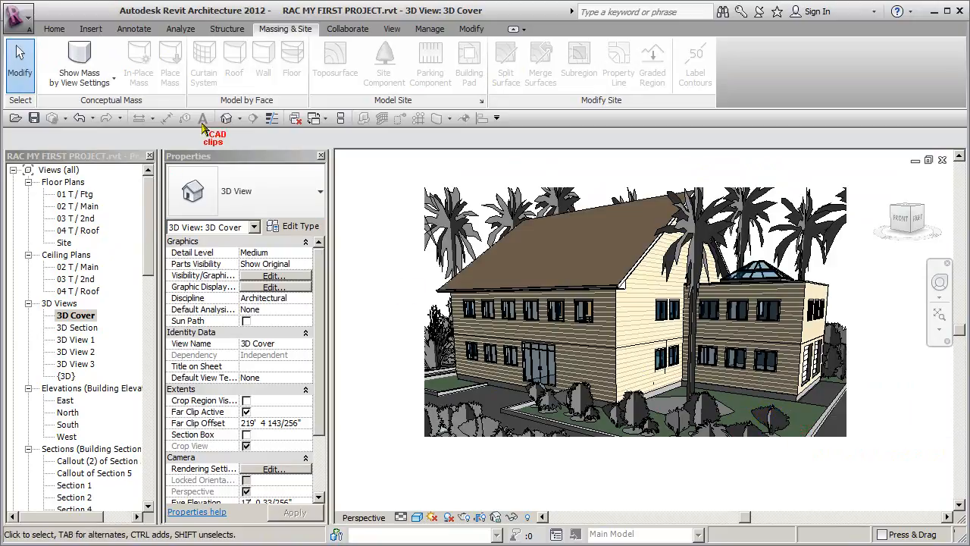
In the default 3D view, select the house and the planting above ground from a level side view.
click(226, 118)
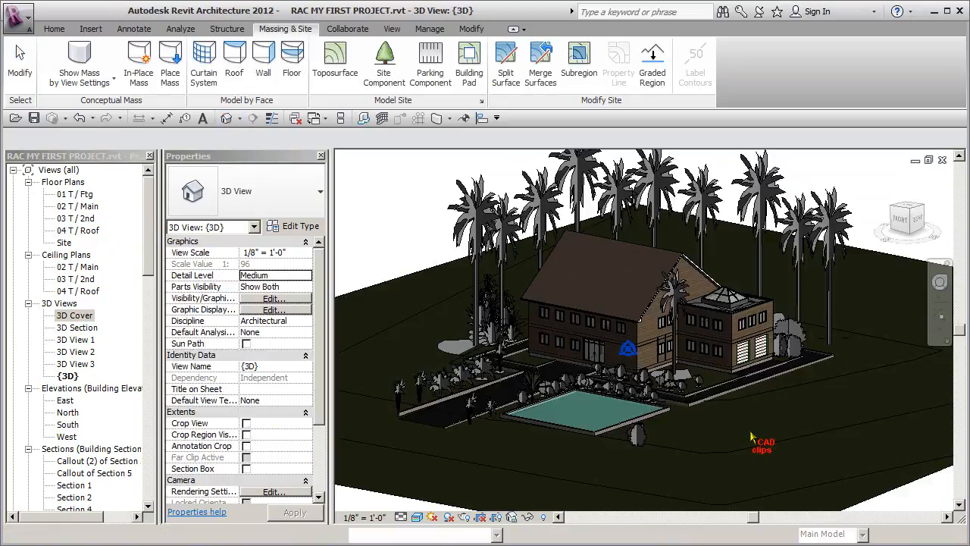
shift+middle_drag(780, 436, 705, 358)
drag(863, 189, 388, 350)
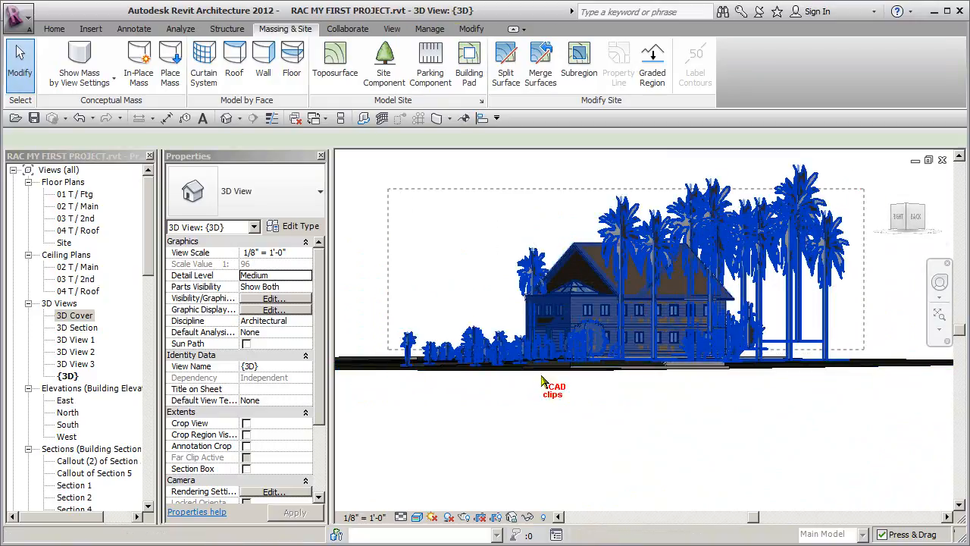
drag(465, 362, 465, 362)
shift+middle_drag(652, 427, 754, 470)
Filter the selection down to the Planting category only.
click(581, 63)
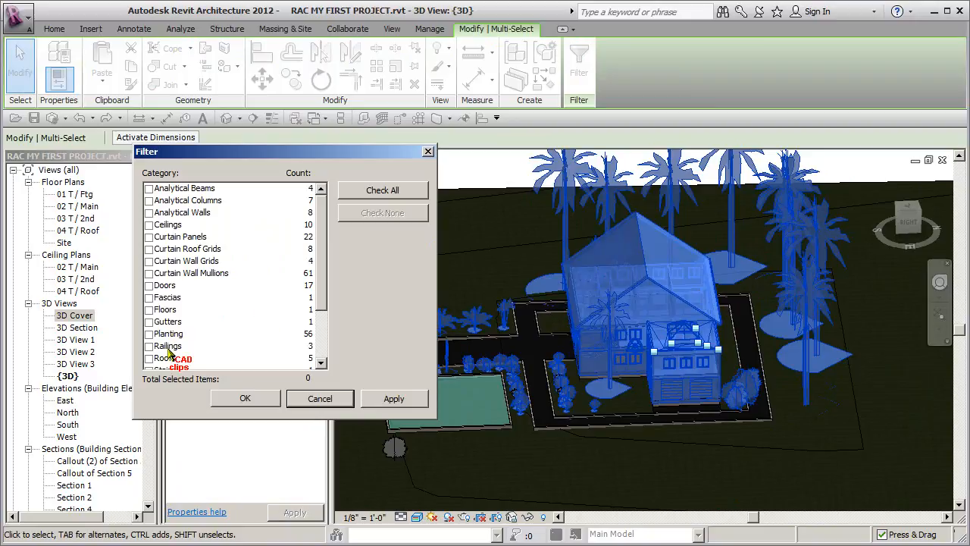
click(150, 334)
click(244, 399)
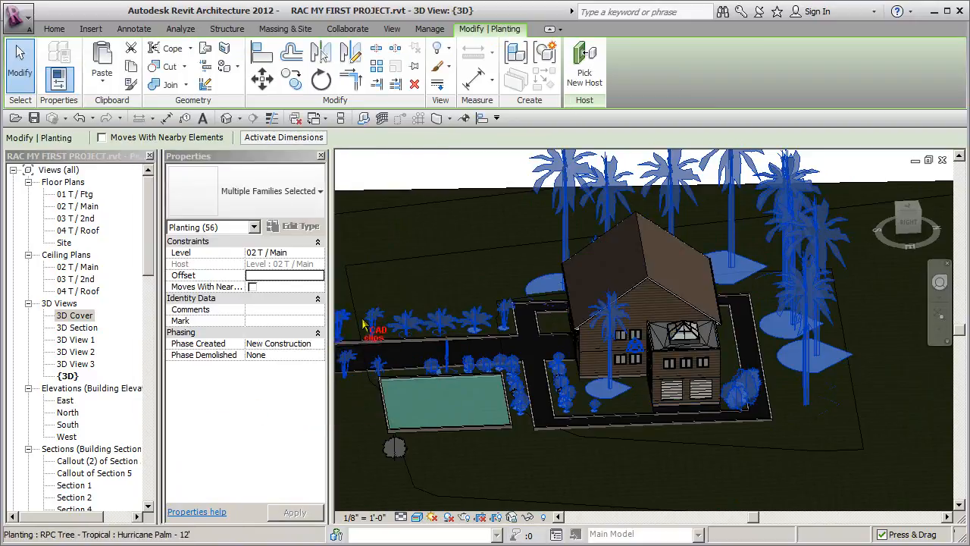
Rehost all the selected planting onto the sloped toposurface.
click(586, 62)
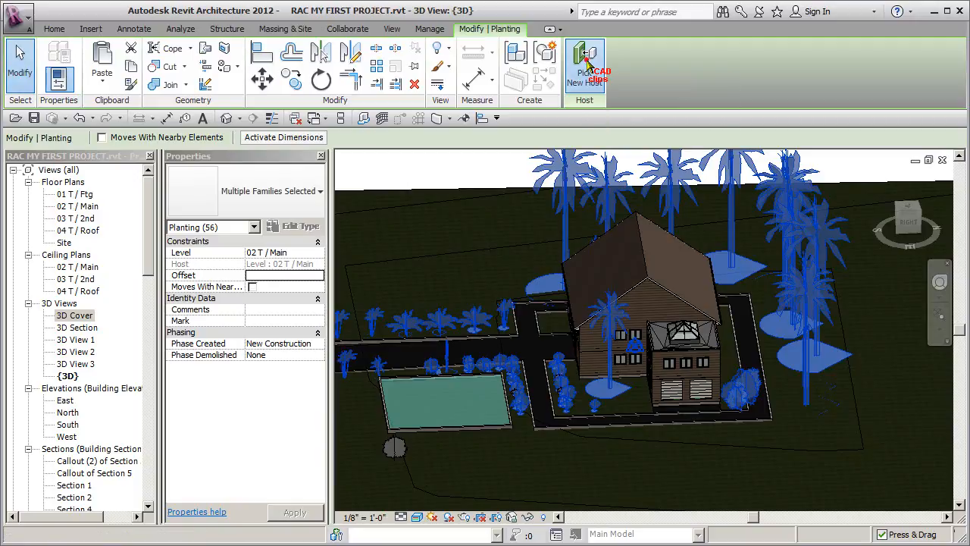
click(489, 195)
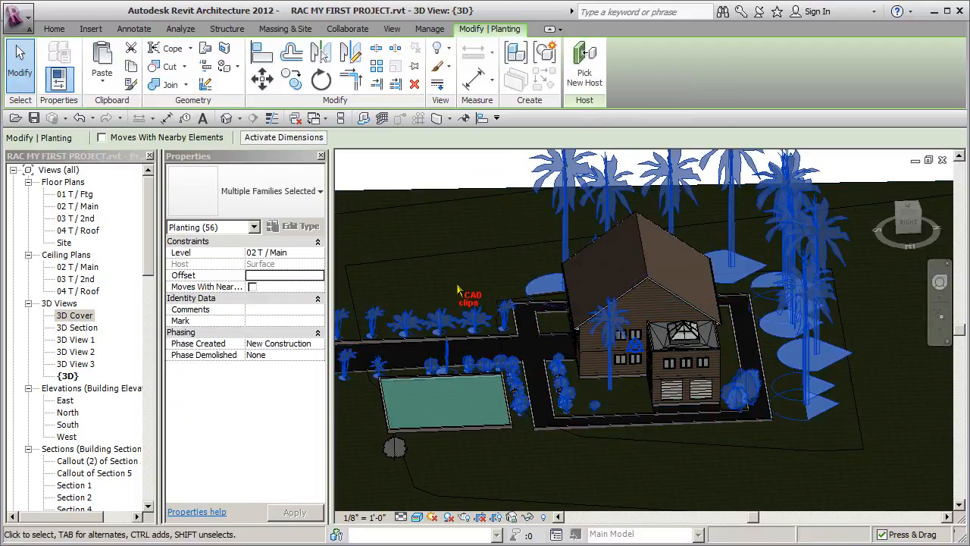
shift+middle_drag(529, 324, 690, 400)
click(691, 402)
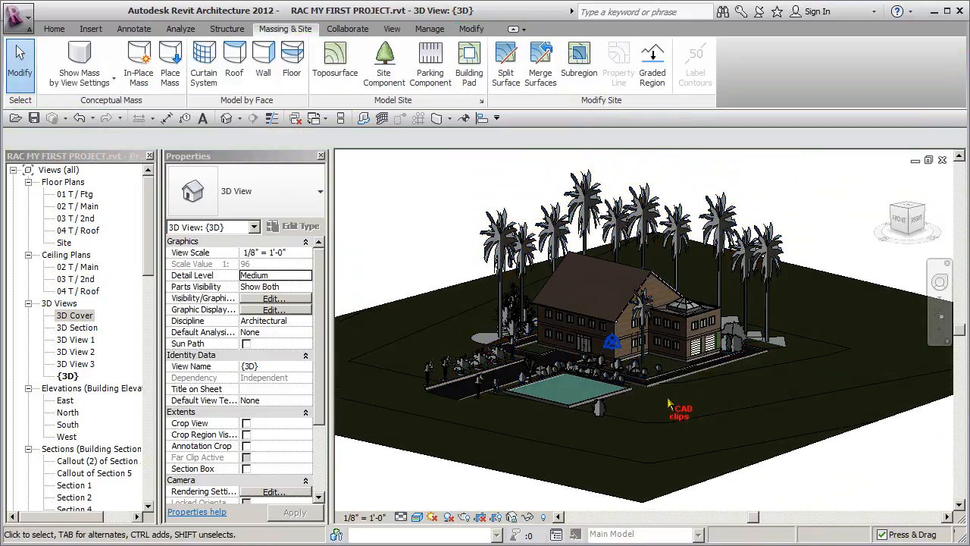
Examine how the planting around the driveway, pool and house sits on the slope, checking the Hurricane Palm - 12' beside the driveway.
scroll(671, 397, up, 2)
middle_drag(634, 371, 751, 429)
scroll(664, 404, up, 2)
scroll(758, 427, down, 3)
scroll(693, 425, up, 2)
middle_drag(691, 426, 728, 405)
click(387, 390)
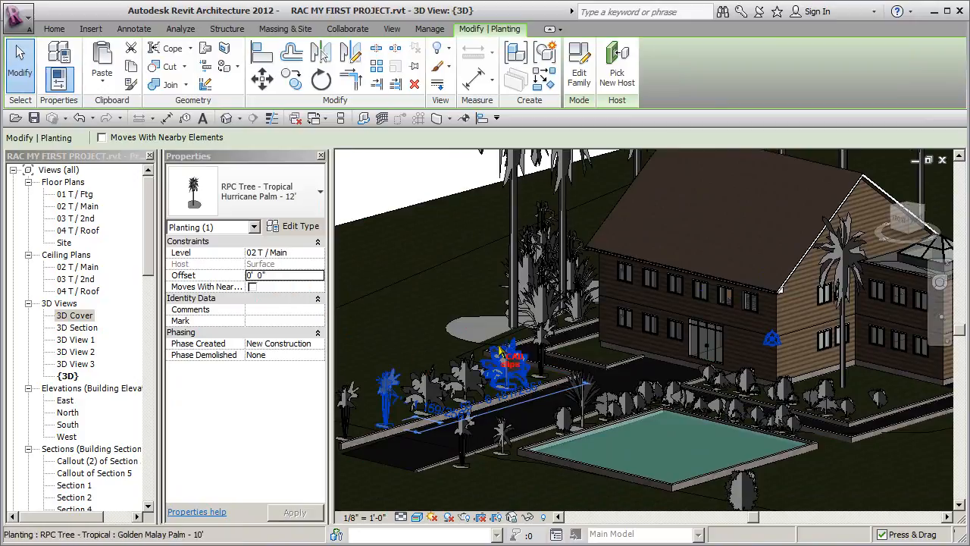
scroll(565, 410, down, 2)
middle_drag(914, 326, 785, 345)
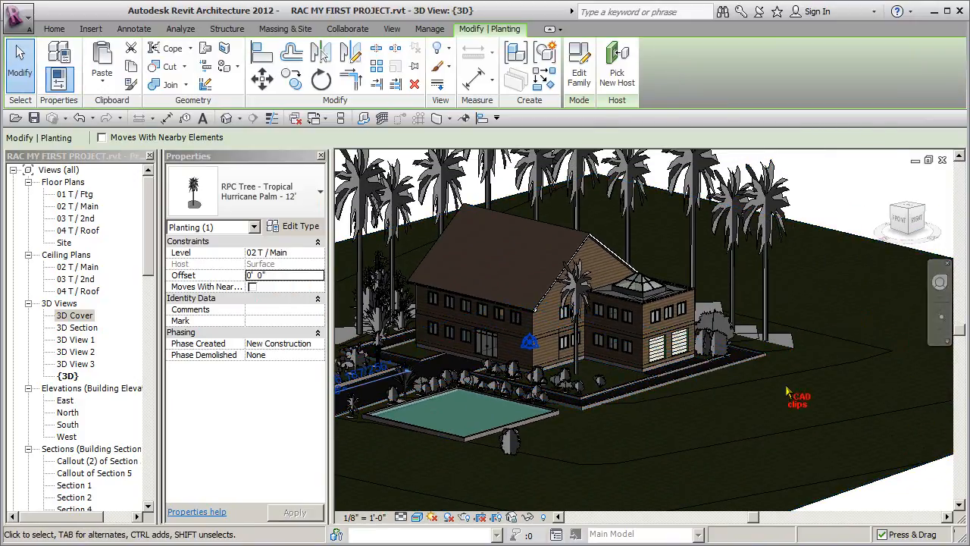
middle_drag(830, 379, 675, 385)
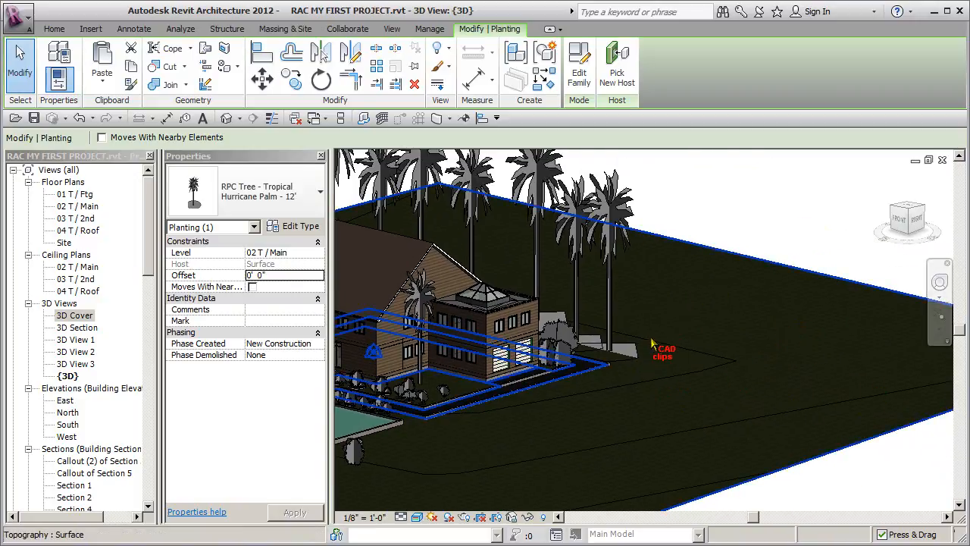
Move the end Cuban Royal Palm - 60' beside the skylit wing down the slope, away from the other palms.
drag(592, 350, 595, 432)
scroll(678, 424, down, 3)
scroll(678, 423, down, 1)
middle_drag(661, 428, 694, 410)
scroll(693, 409, up, 3)
click(695, 379)
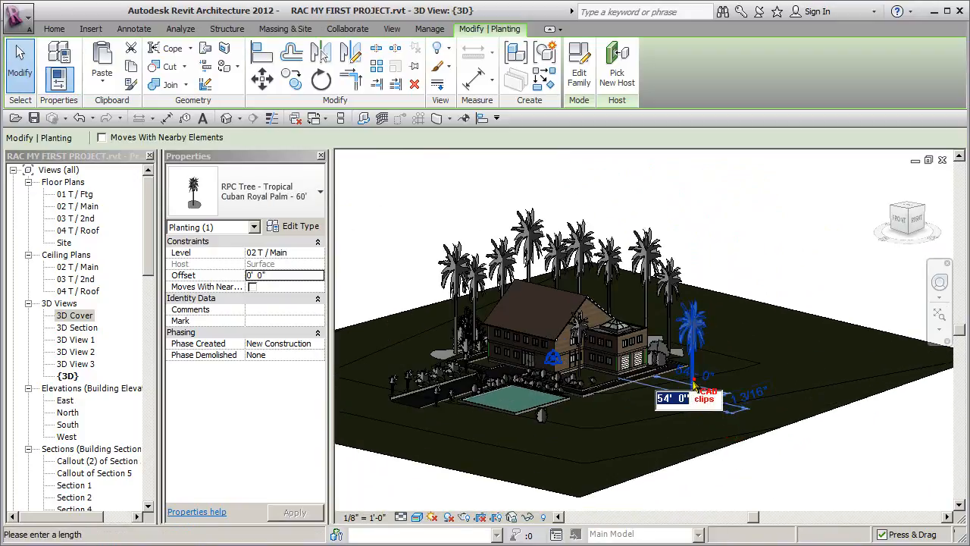
key(Escape)
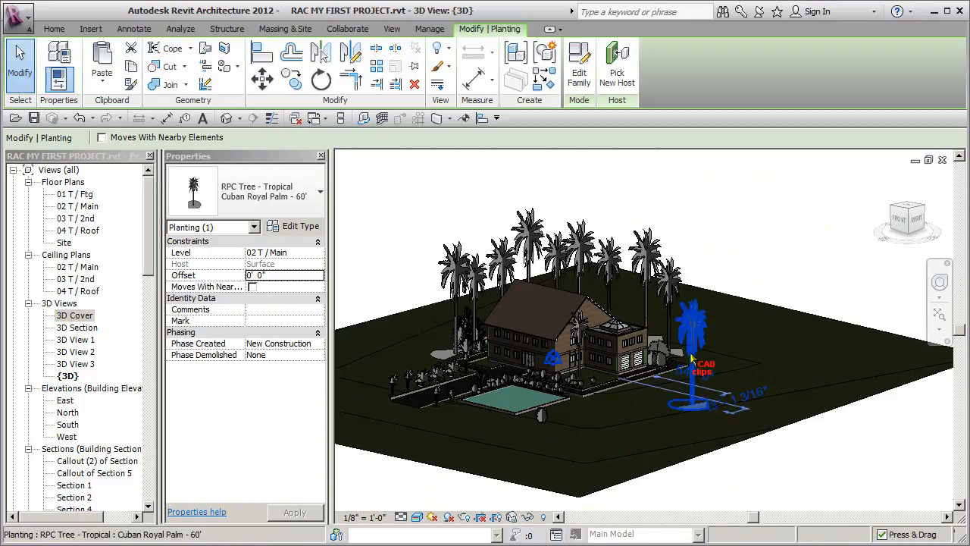
Move the Cuban Royal Palm - 60' back up the slope beside its neighbouring palm and deselect it.
drag(671, 389, 693, 315)
click(779, 260)
middle_drag(702, 332, 756, 351)
click(755, 290)
click(796, 282)
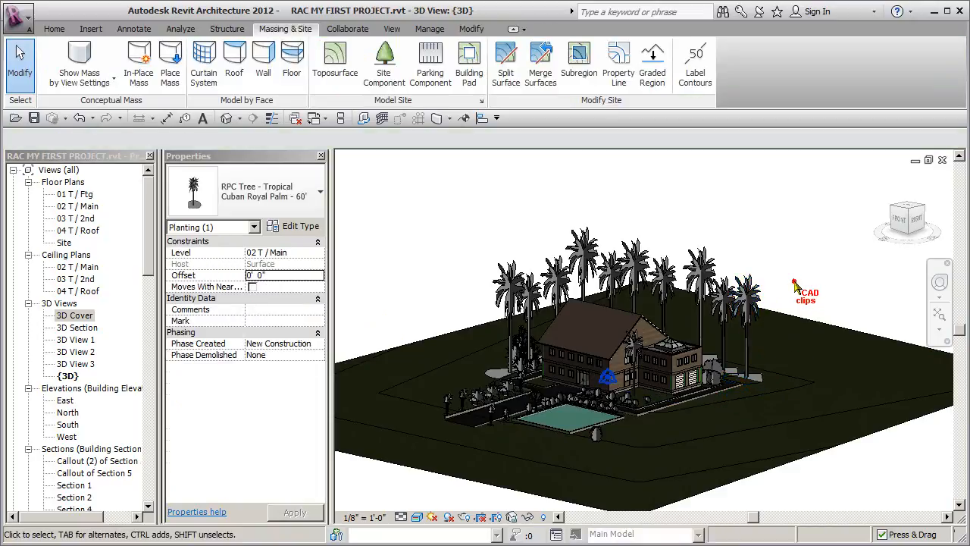
Open the 3D Cover perspective view and set its visual style to Realistic.
scroll(629, 359, up, 4)
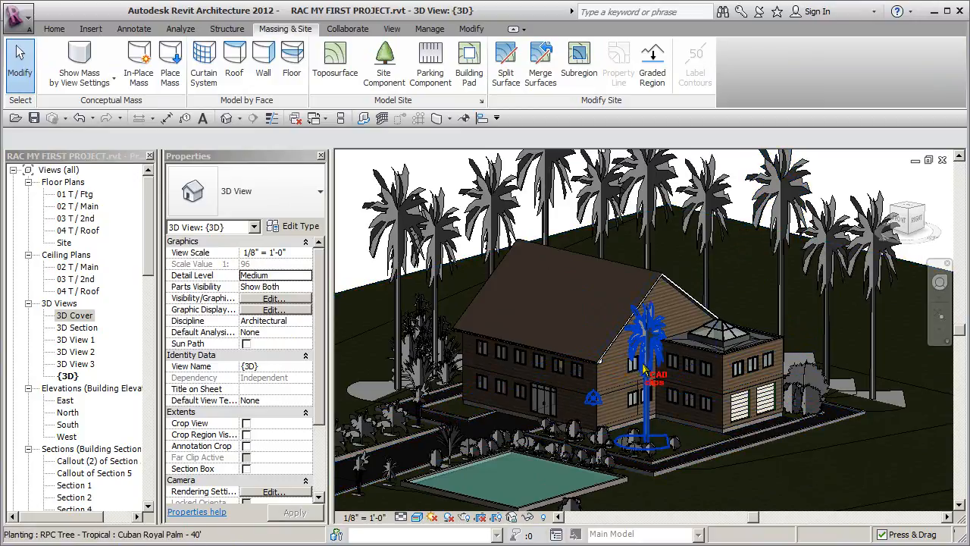
shift+middle_drag(601, 397, 646, 449)
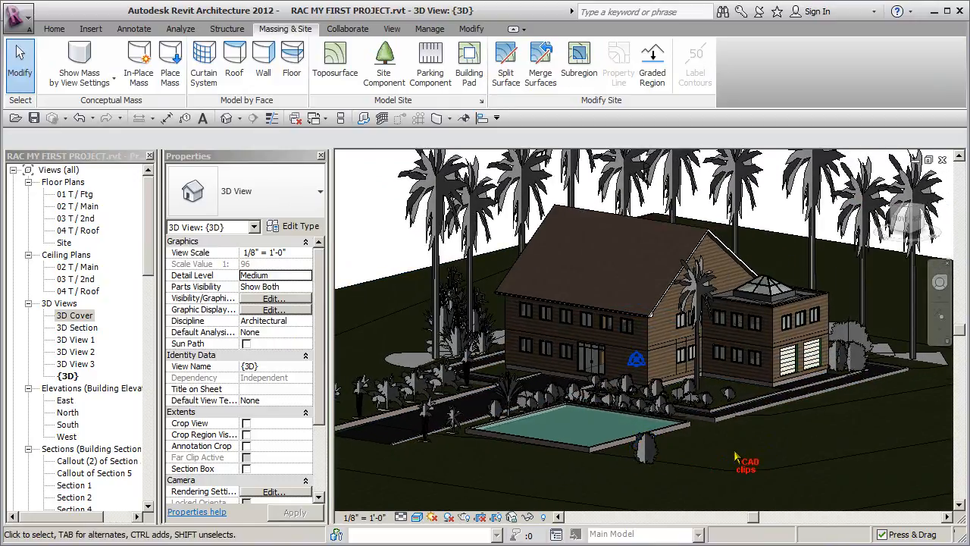
double_click(83, 317)
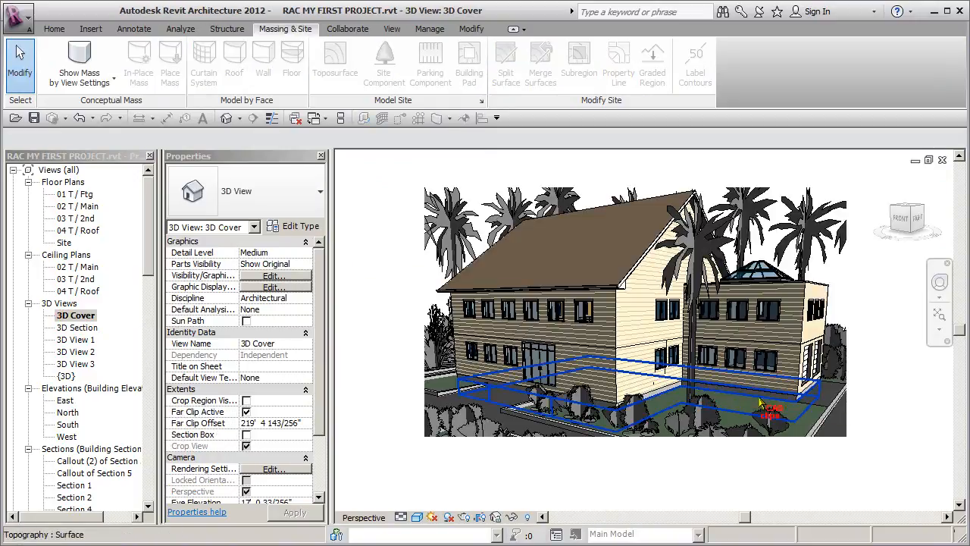
scroll(810, 409, up, 4)
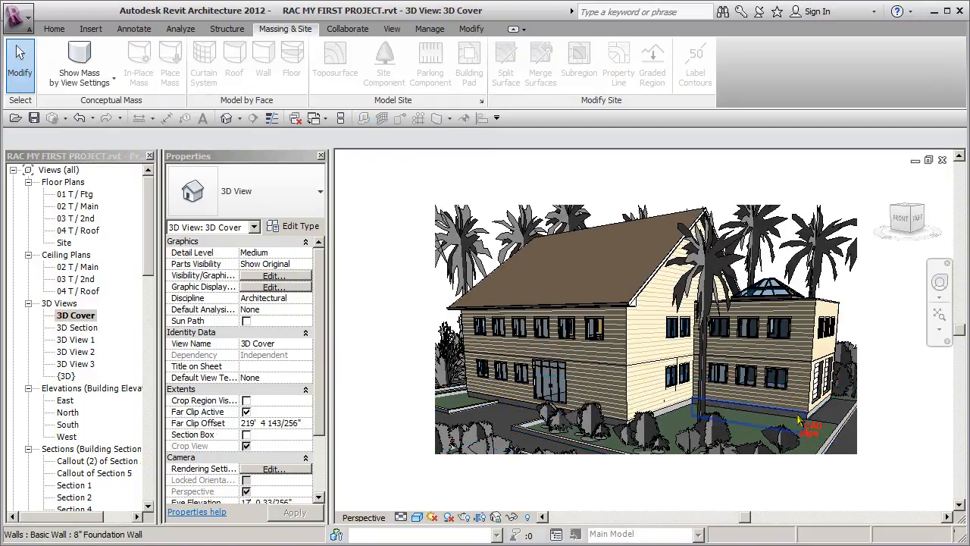
scroll(806, 437, up, 2)
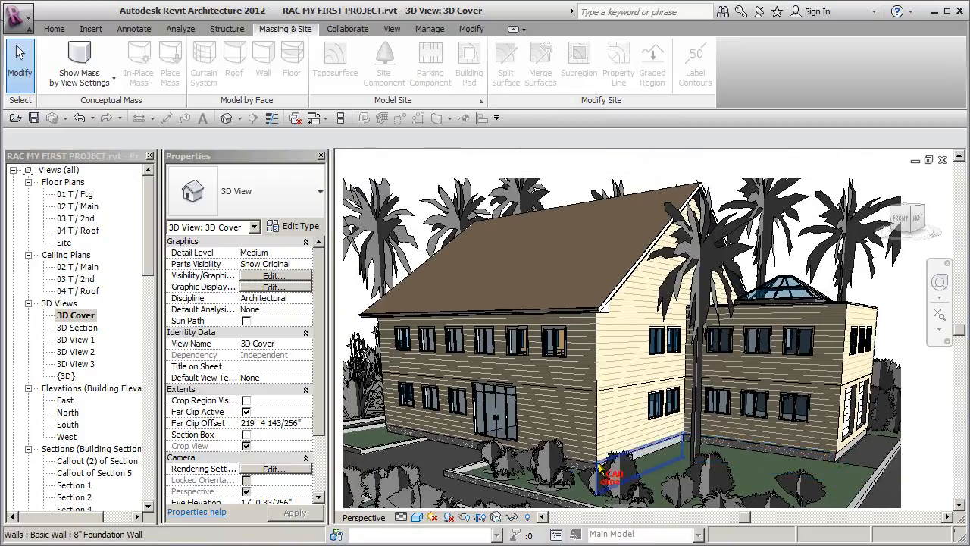
click(417, 518)
click(441, 502)
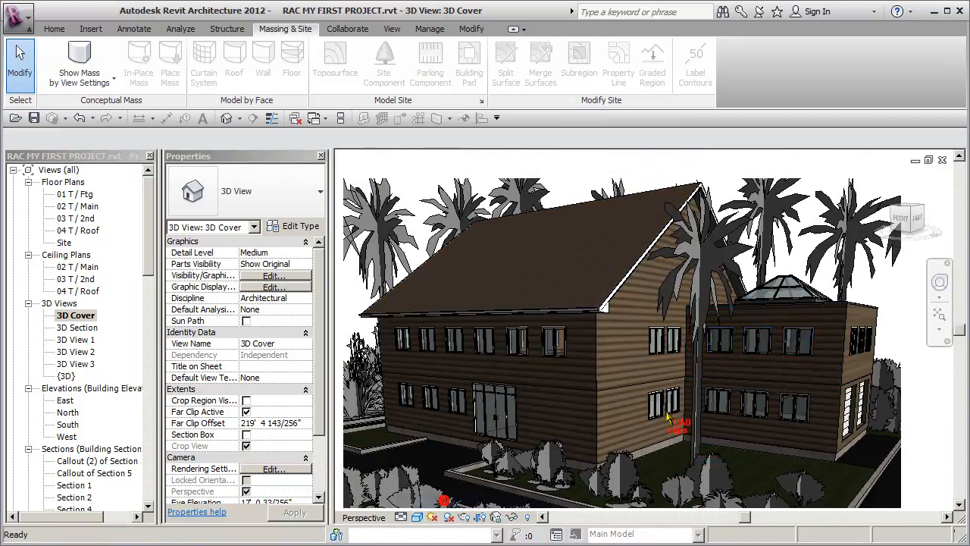